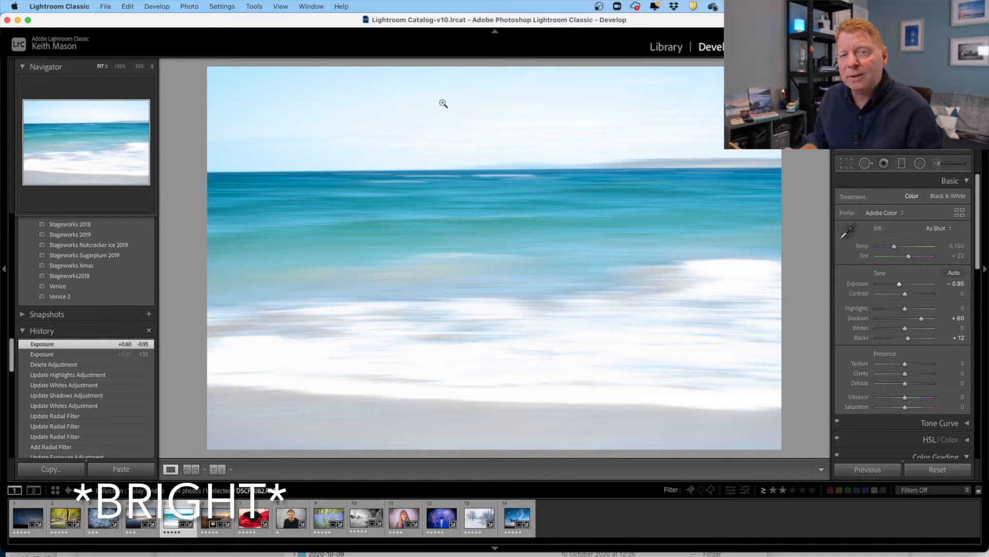
- Add a horizontal graduated filter across the horizon of the beach photo and adjust the filter's exposure
click(901, 163)
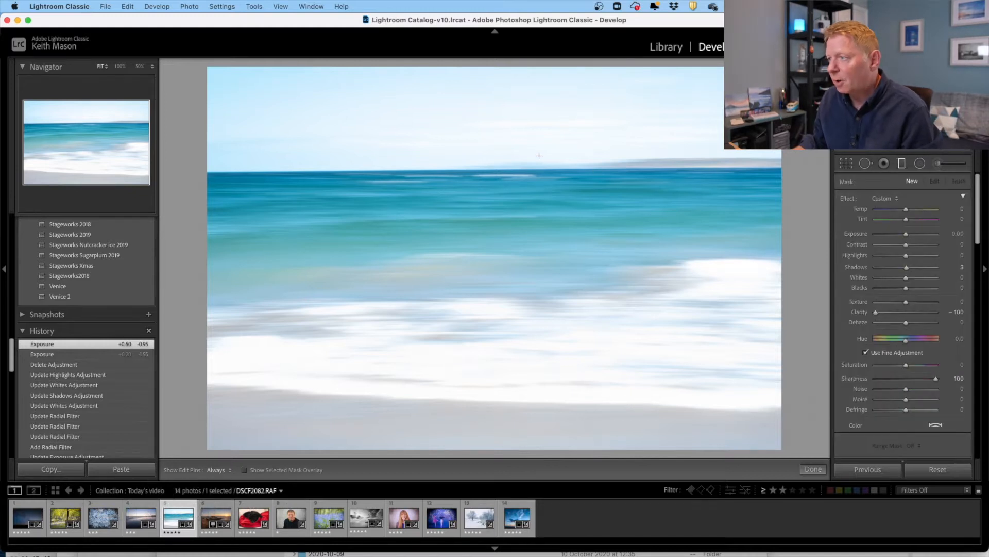
drag(539, 156, 539, 195)
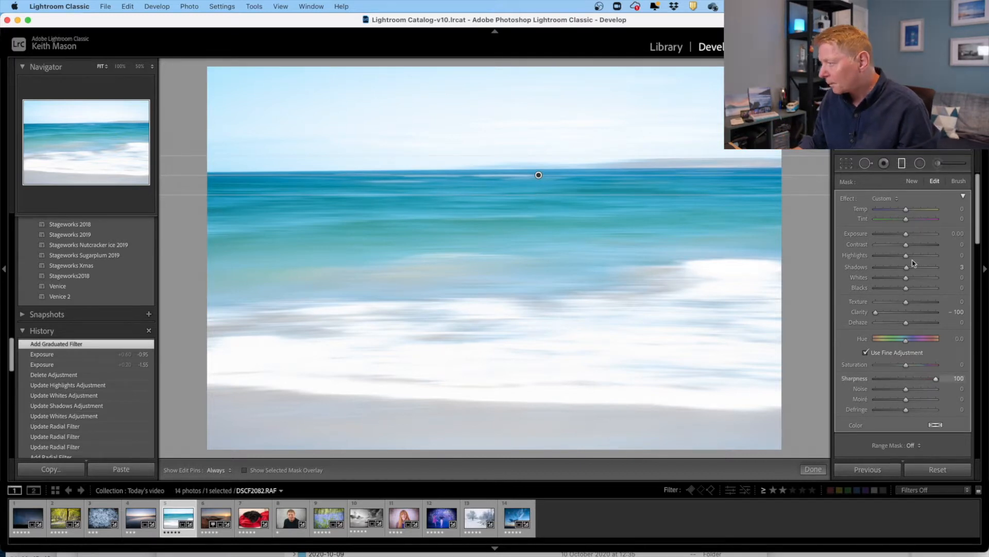
drag(903, 237, 902, 239)
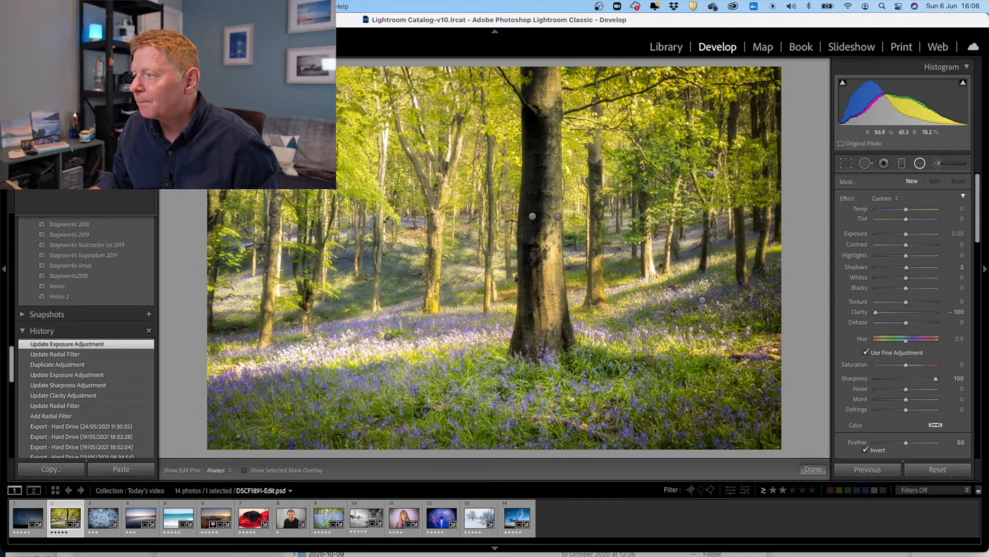
- Examine the existing radial filters on the woodland photo, checking the area masked by each one on the trees, bluebells and foreground trunk
click(710, 173)
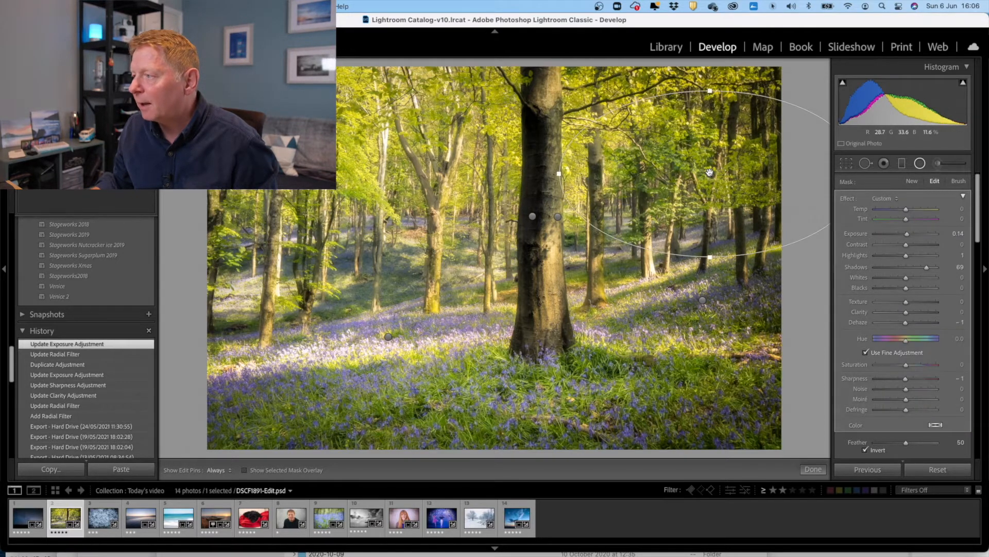
mouse_move(710, 173)
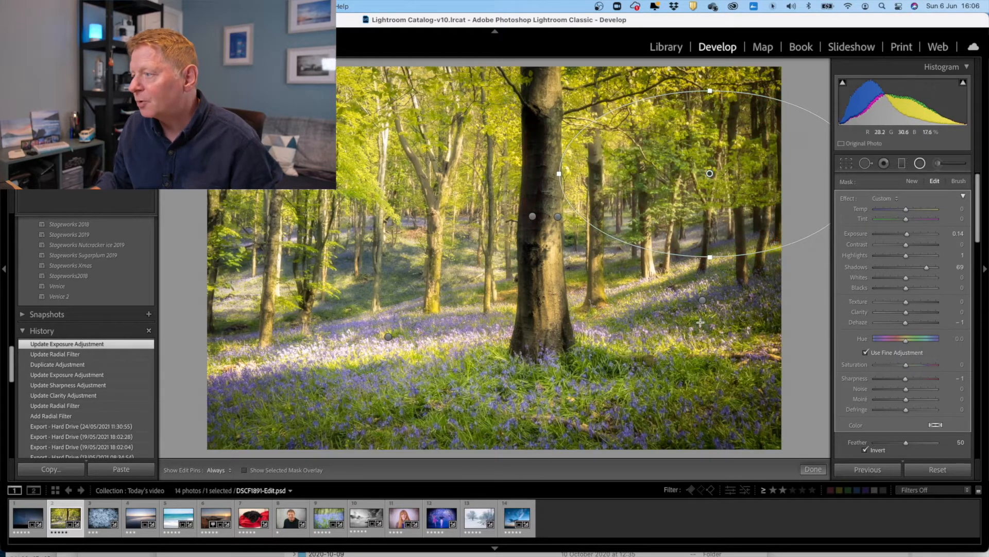
click(702, 301)
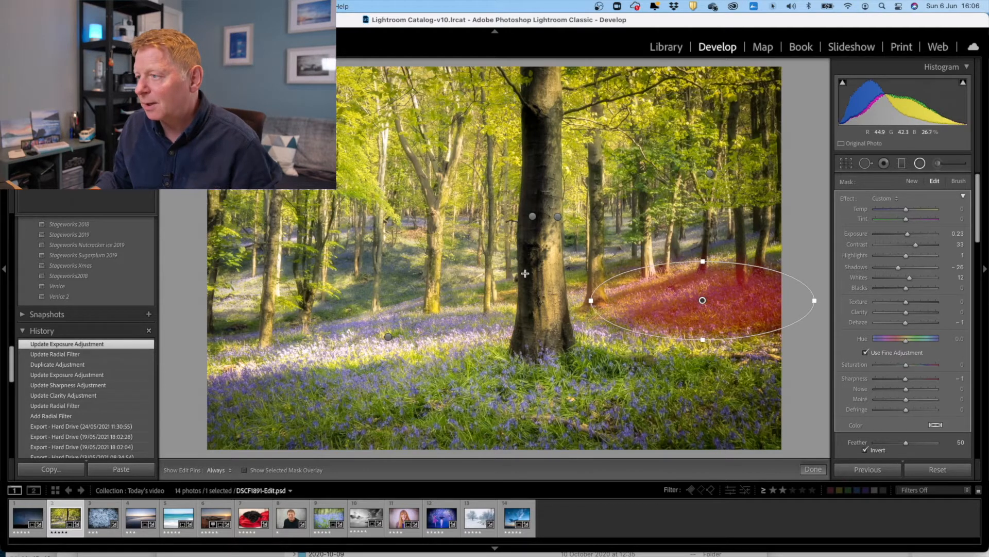
click(388, 336)
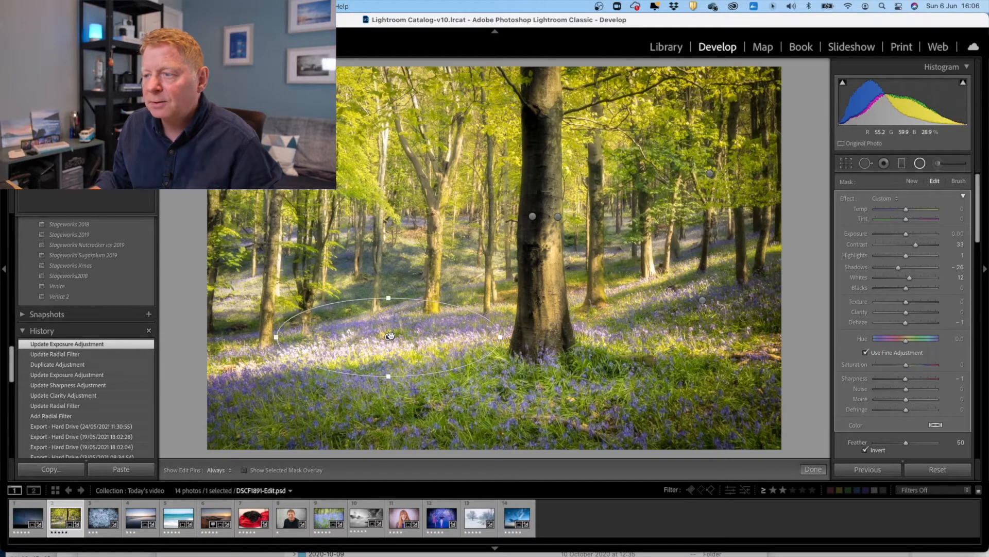
mouse_move(390, 336)
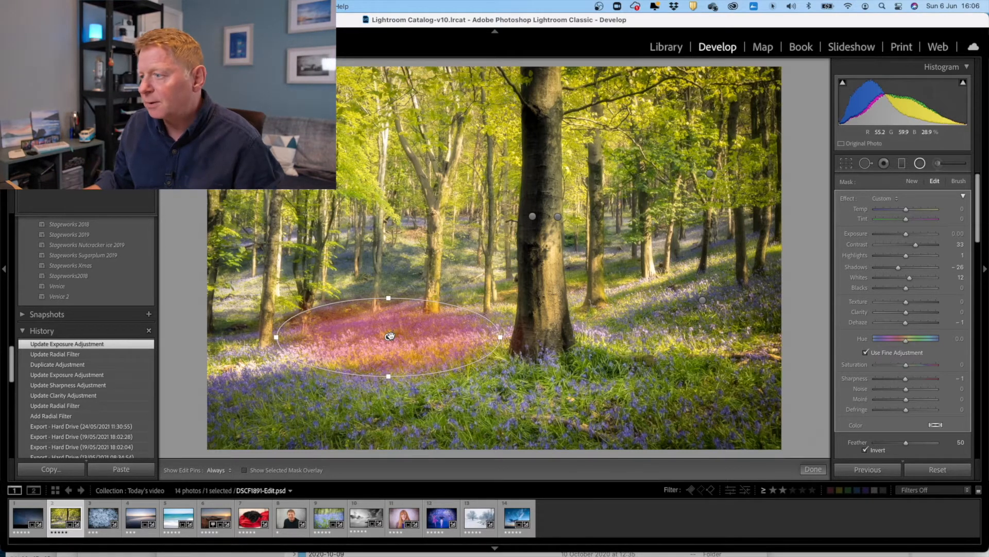
click(531, 217)
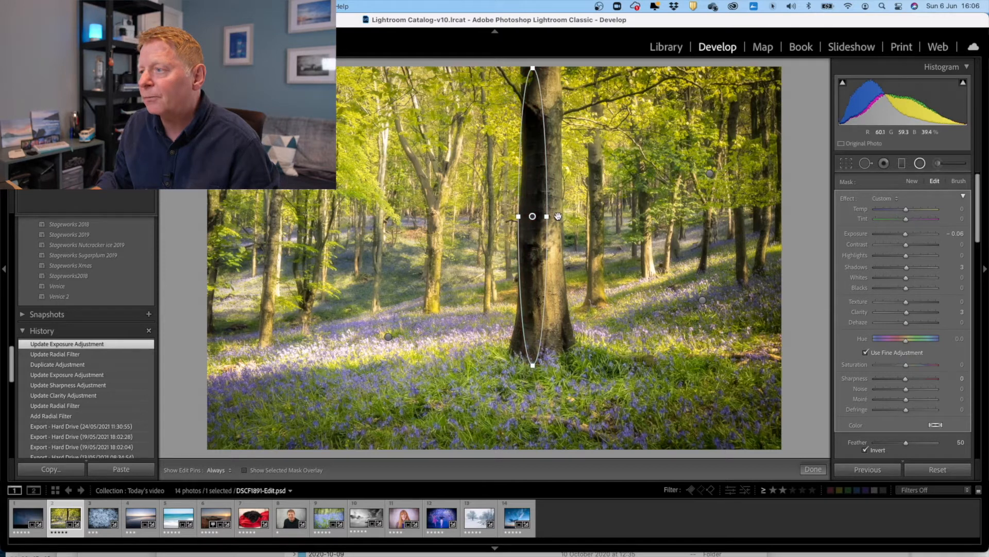
mouse_move(558, 216)
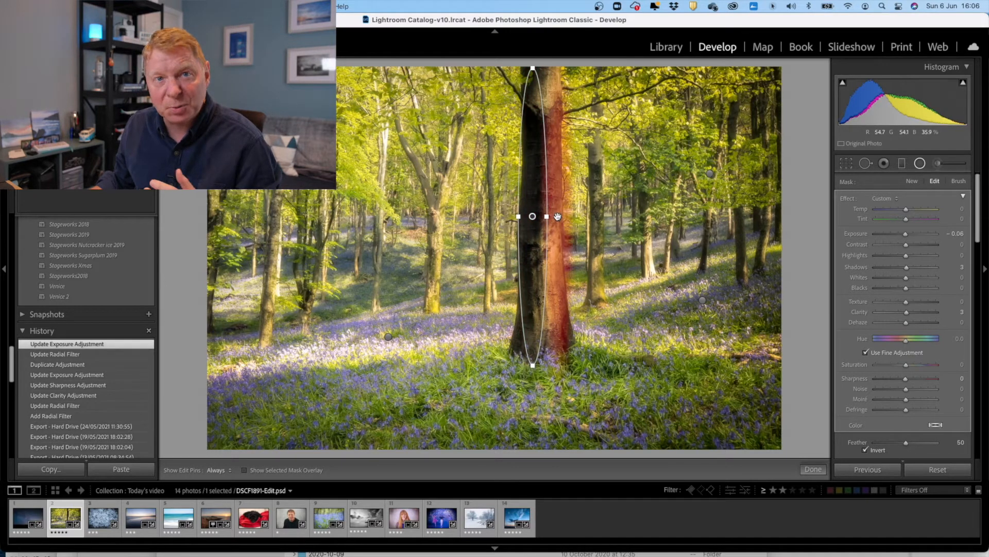
click(558, 216)
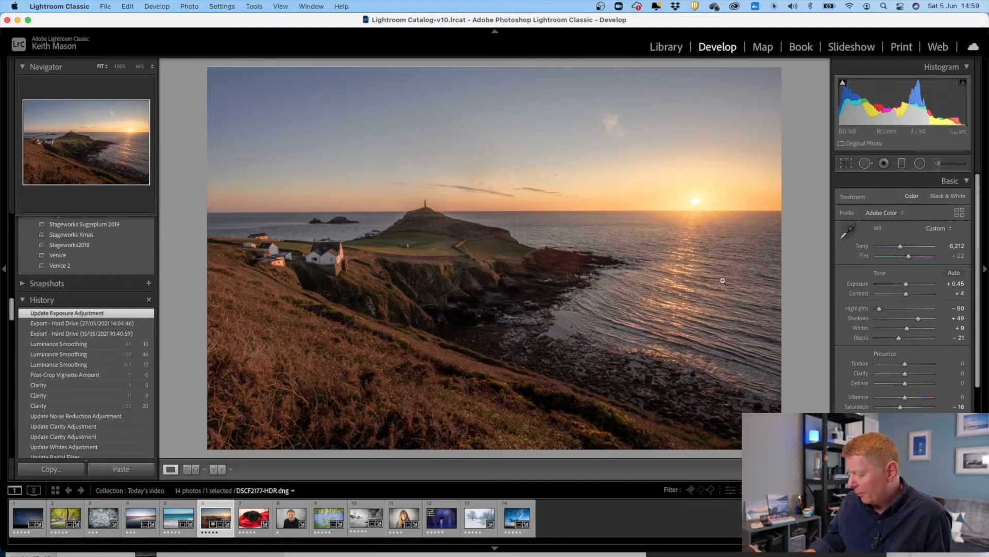
- Compare the coastal sunset photo with its original, and place a new graduated filter in the sky above the horizon
key(backslash)
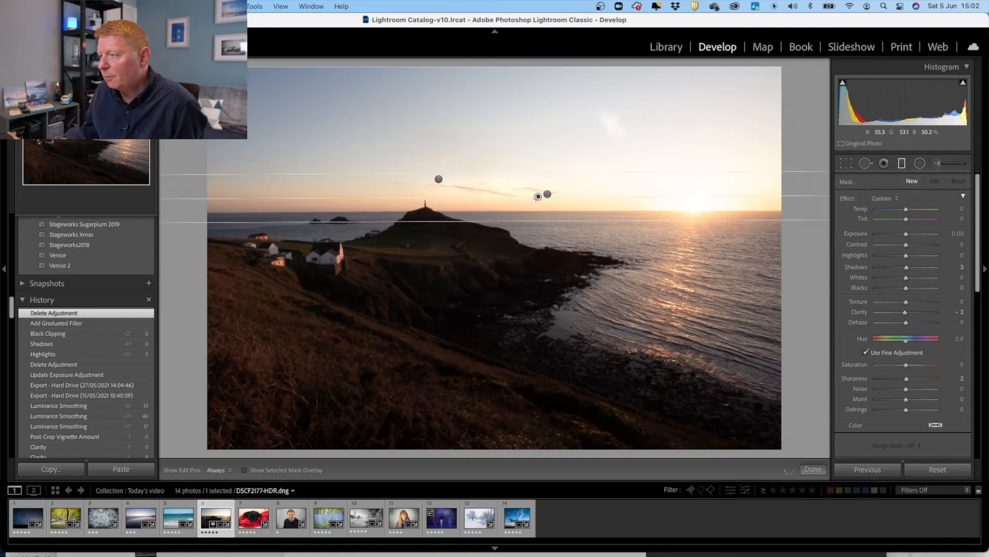
click(537, 187)
drag(538, 187, 533, 160)
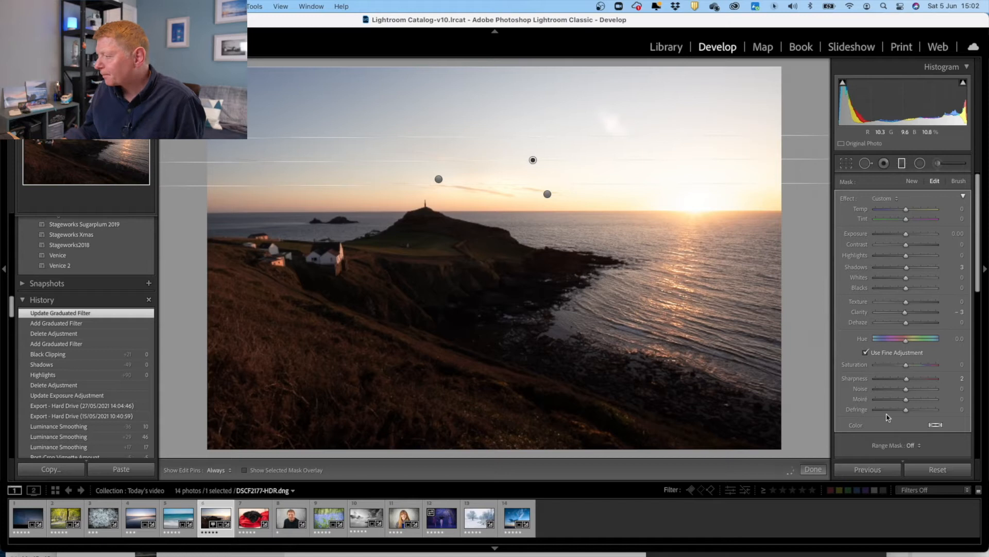
- Set the sky graduated filter's range mask to Luminance and display the luminance mask
scroll(912, 424, down, 3)
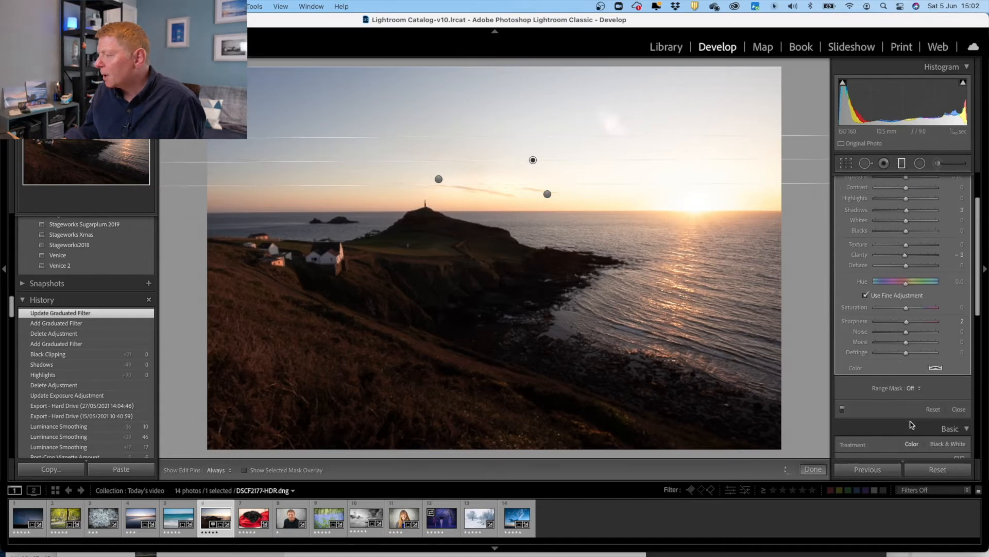
click(914, 389)
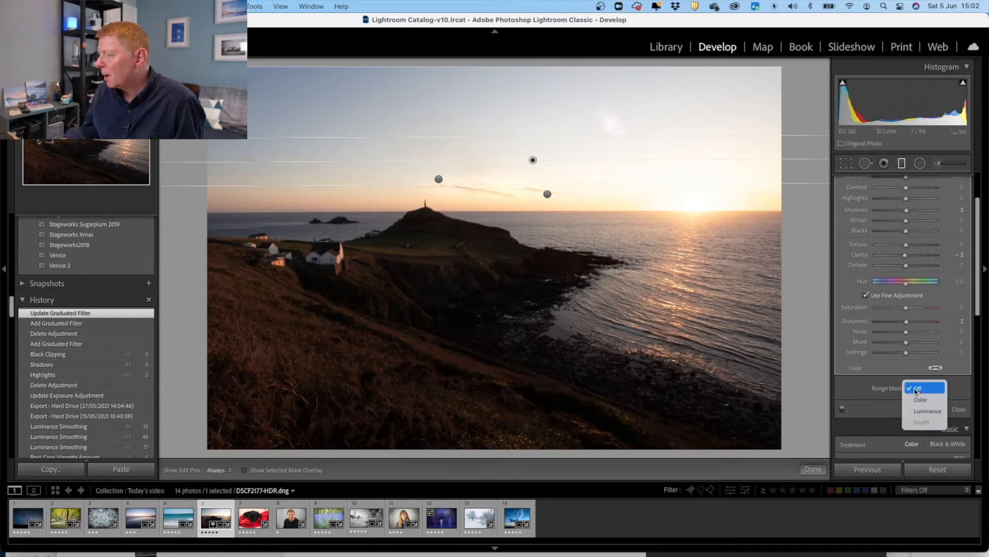
click(925, 411)
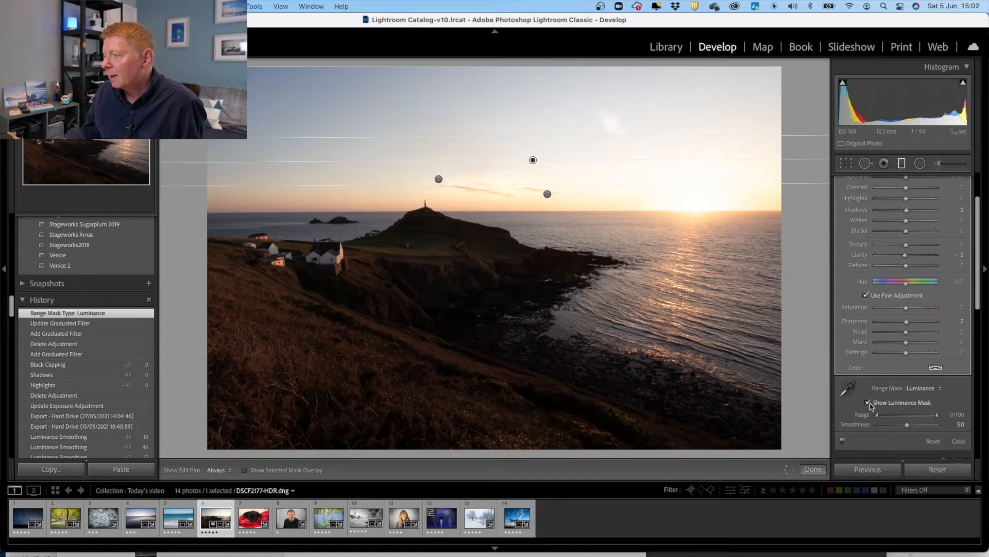
click(868, 403)
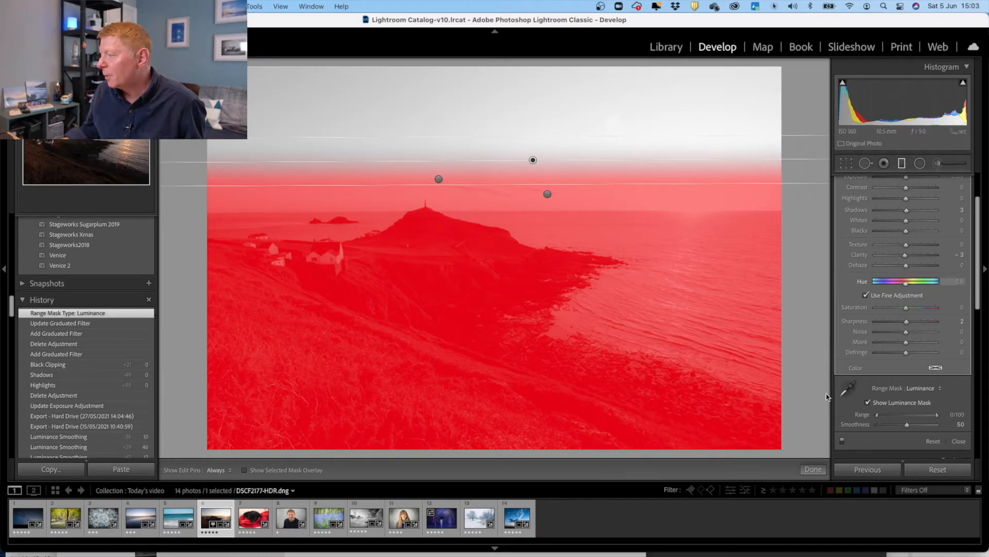
- Narrow the luminance mask's range to 0/45 so the filter targets the dark headland and excludes the bright sky
drag(935, 416, 924, 414)
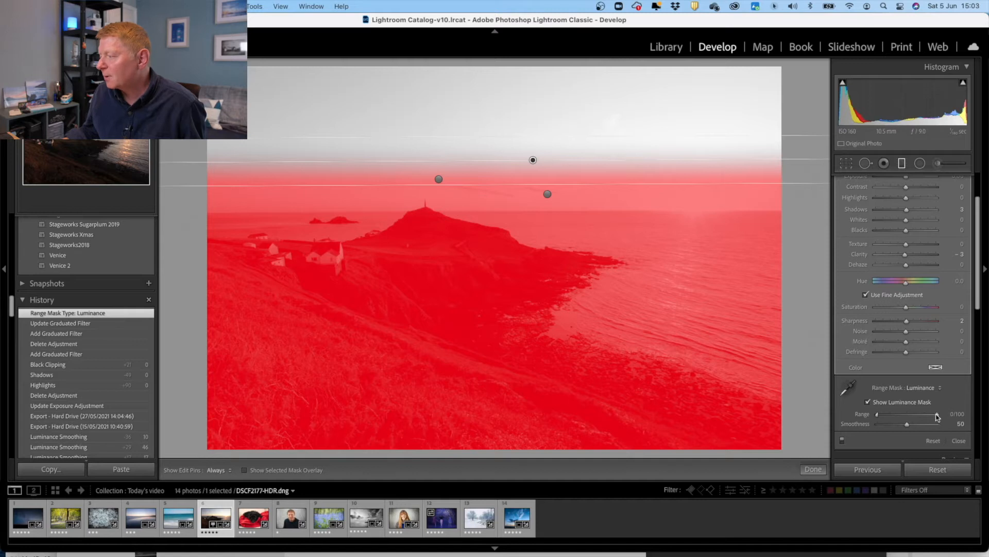
drag(938, 417, 927, 416)
drag(916, 416, 906, 416)
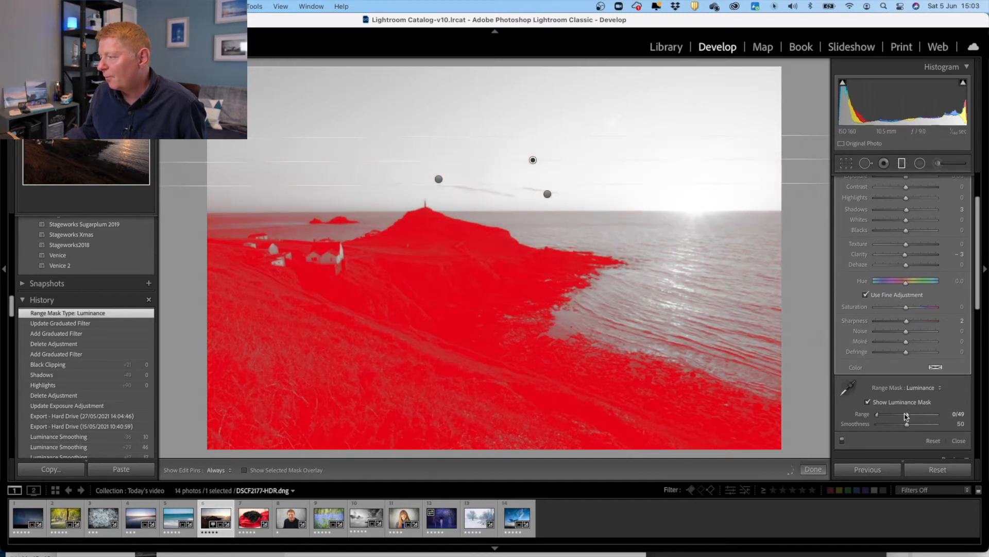
drag(905, 415, 905, 415)
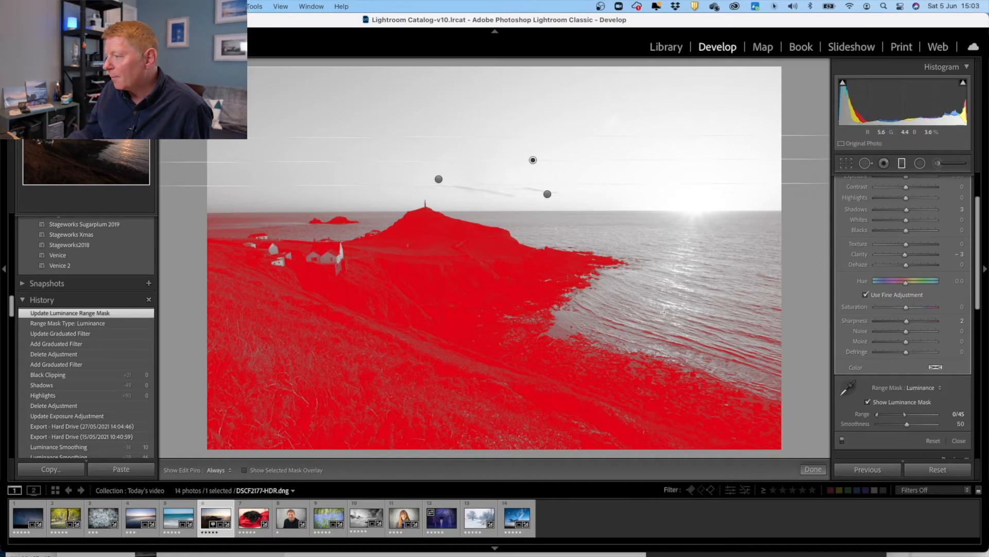
- Brighten the masked headland by setting the graduated filter's exposure to about 1.22 and its shadows to 8
scroll(897, 278, up, 3)
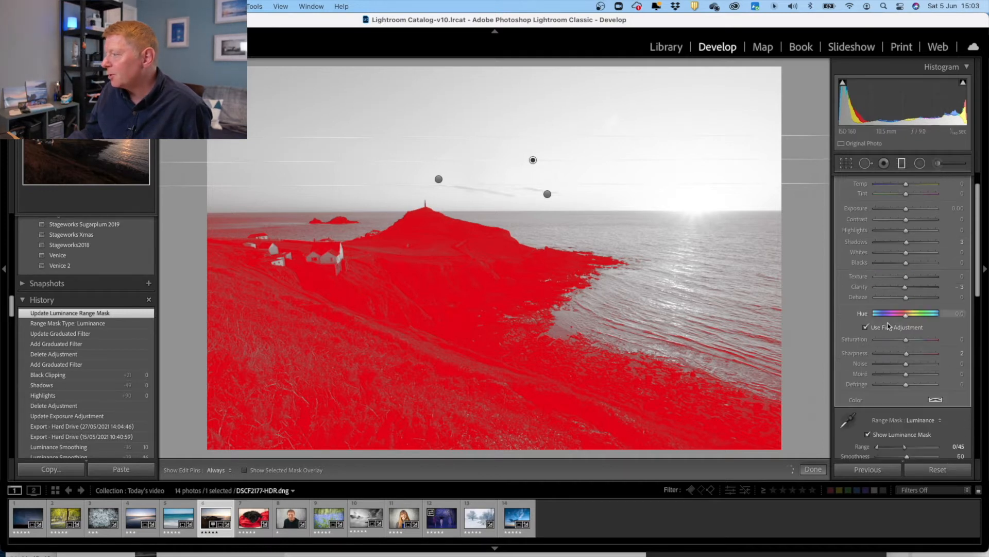
drag(908, 237, 929, 237)
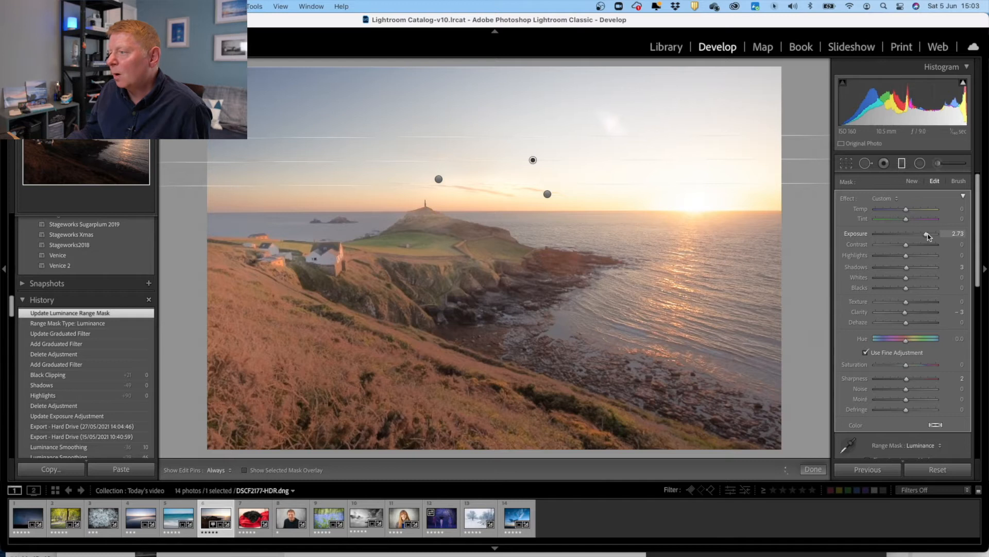
drag(924, 237, 925, 237)
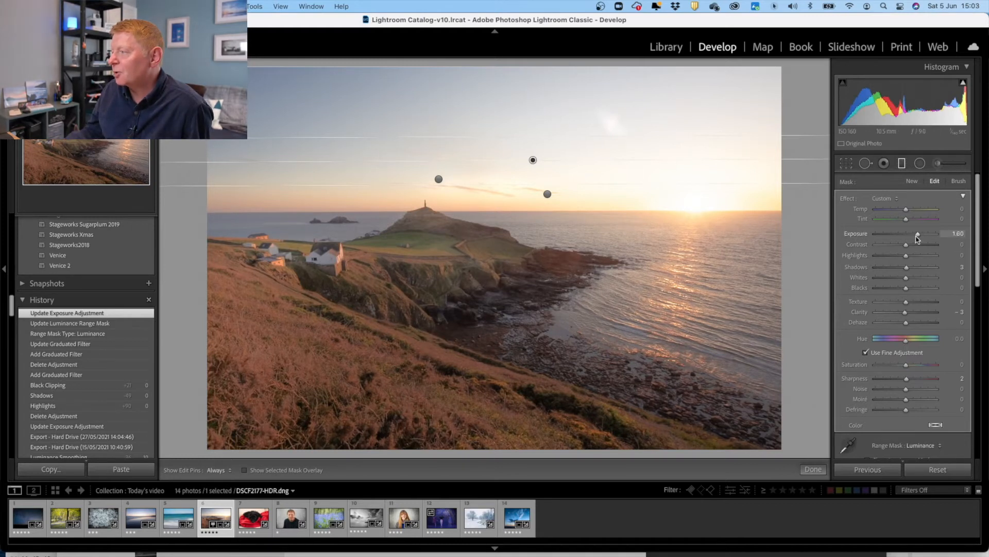
drag(915, 238, 911, 239)
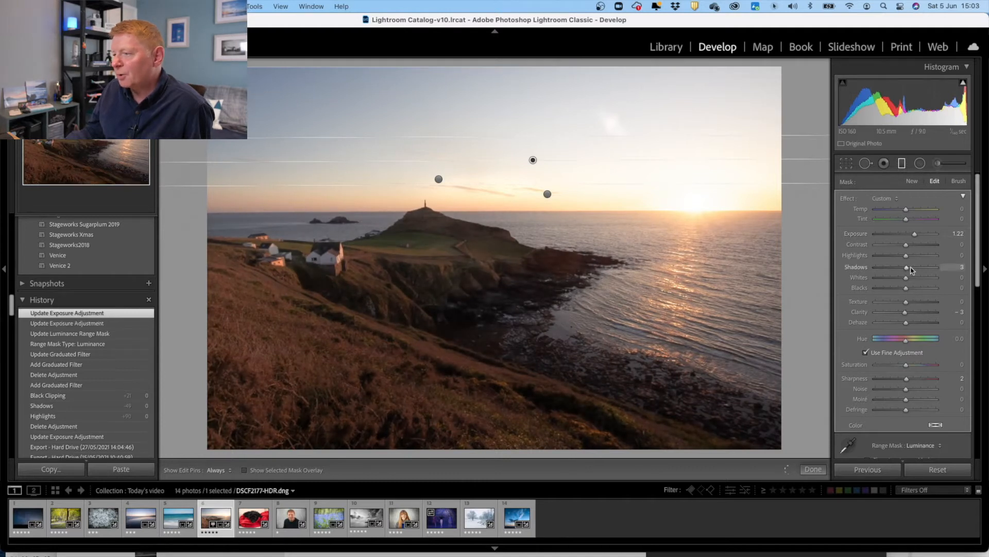
drag(913, 269, 906, 264)
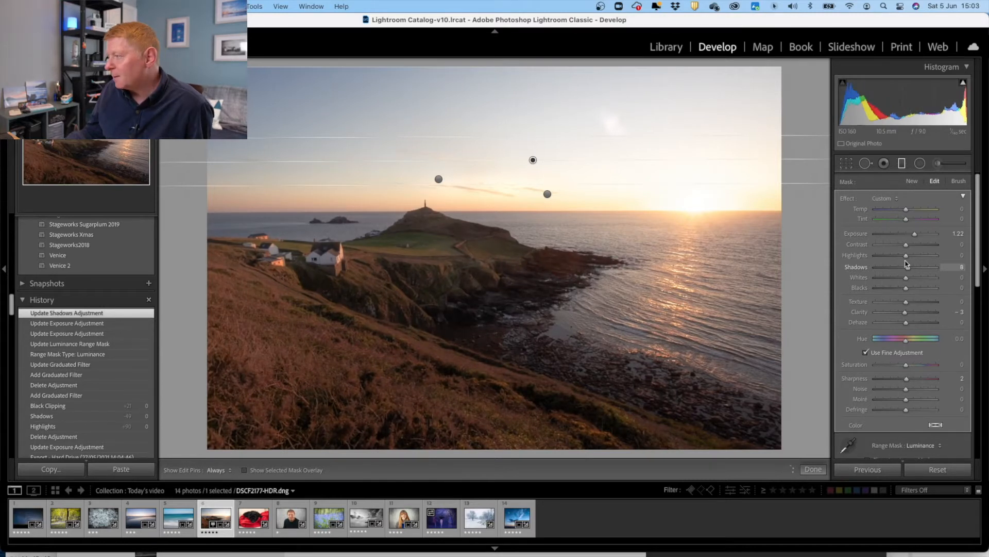
drag(912, 236, 911, 235)
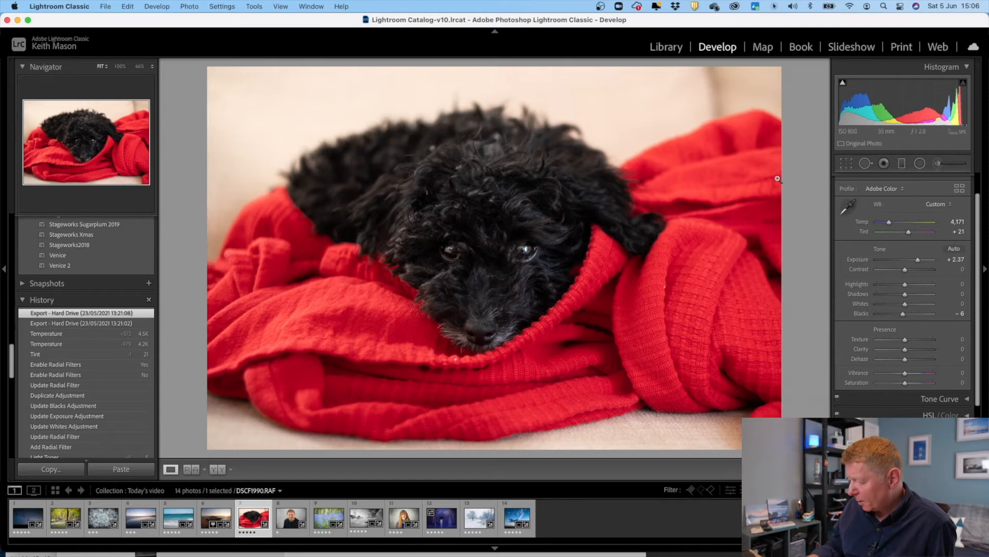
- Compare the puppy photo with its original, and raise the photo's overall exposure to +2.25
key(backslash)
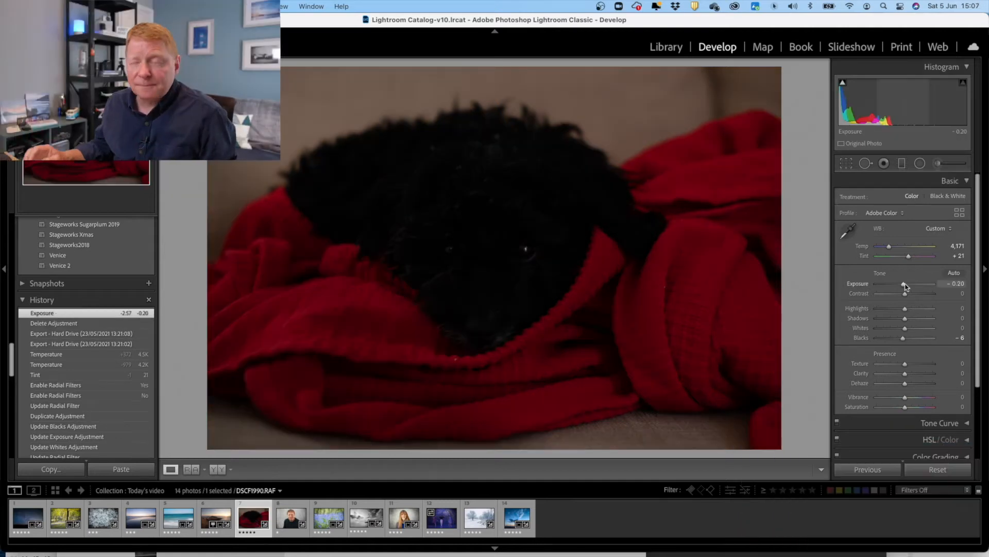
drag(905, 284, 920, 287)
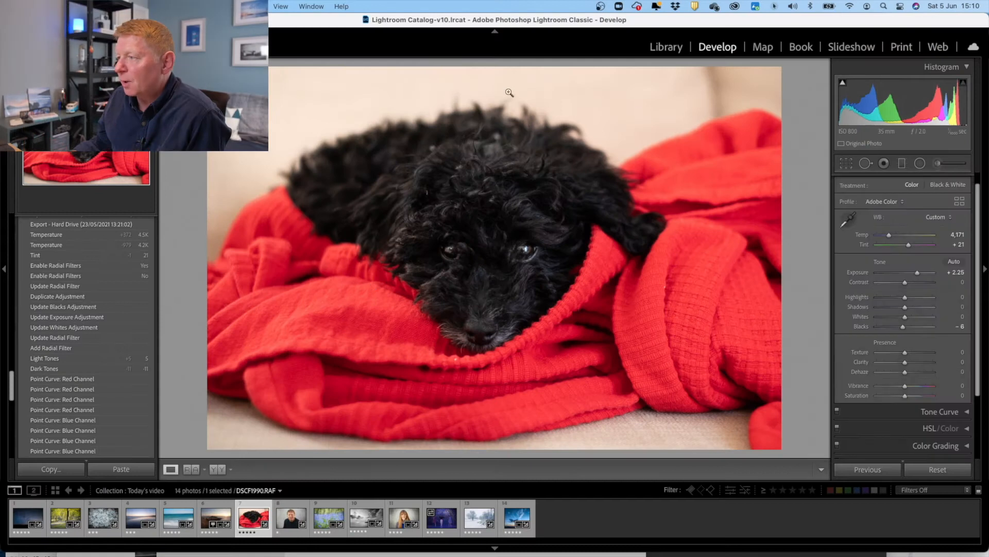
- Add an angled graduated filter across the puppy's back and limit it with a Color range mask sampled from the red blanket
click(902, 163)
drag(503, 153, 500, 109)
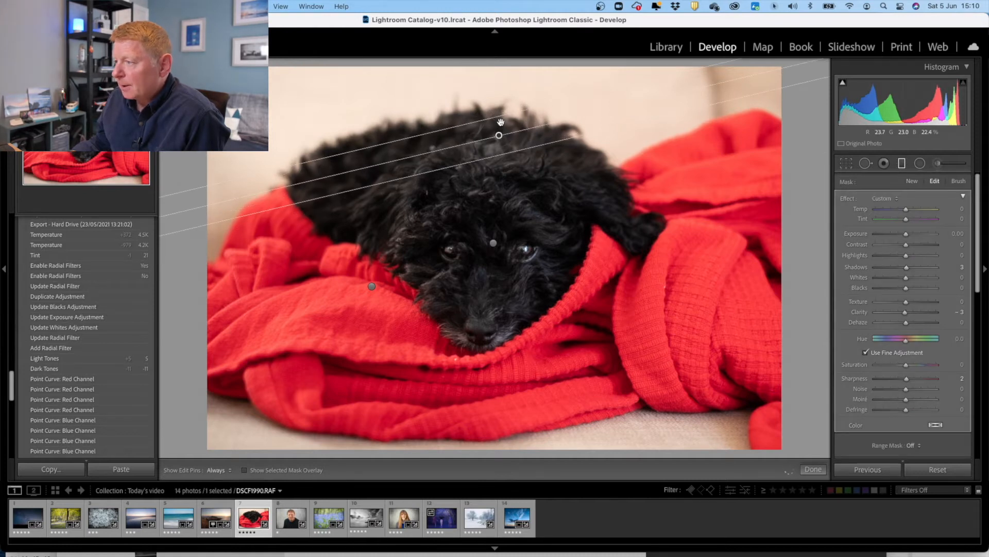
click(912, 445)
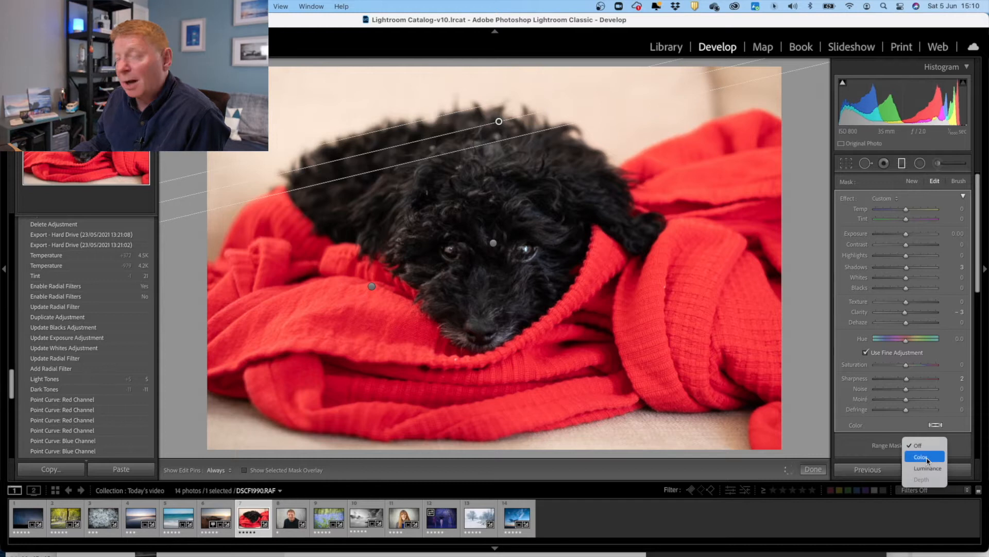
click(927, 459)
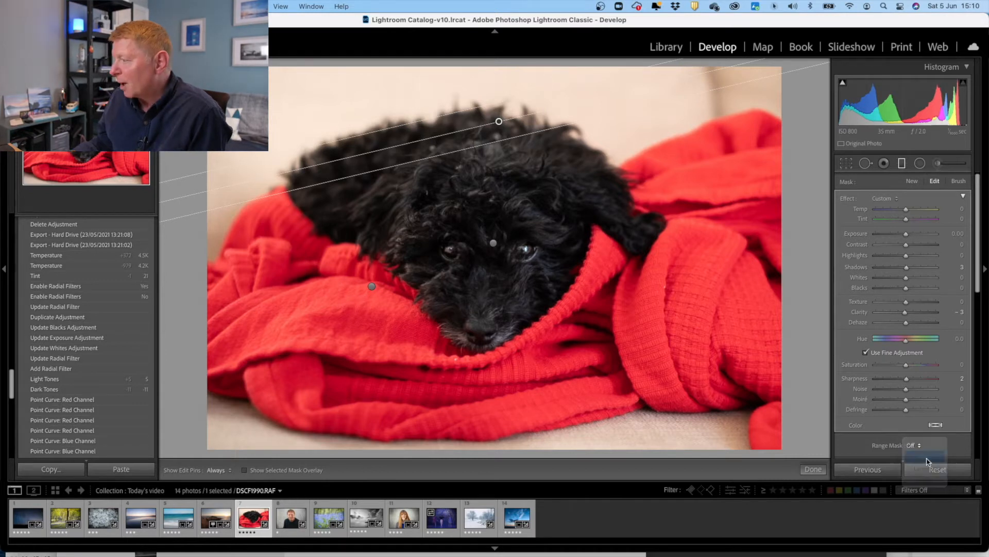
click(849, 443)
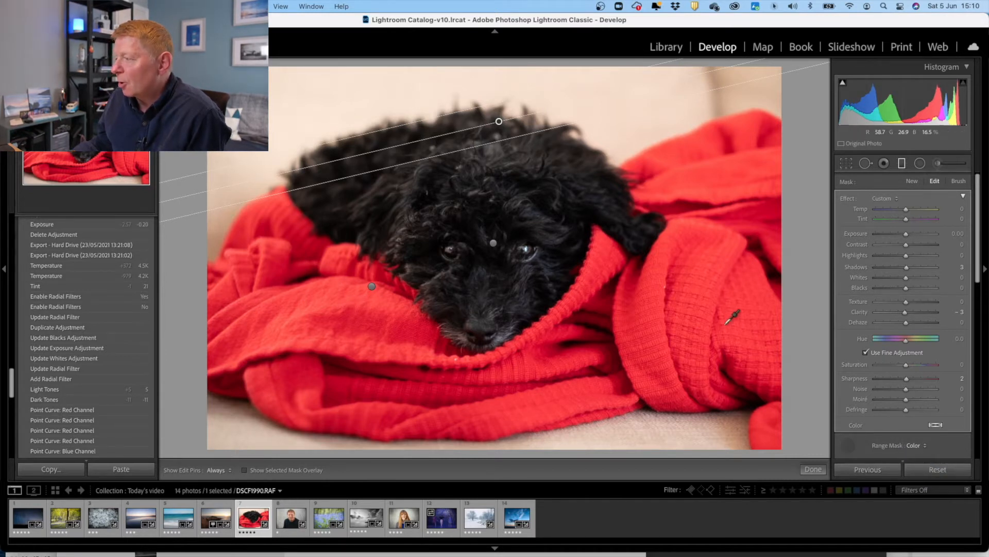
click(690, 276)
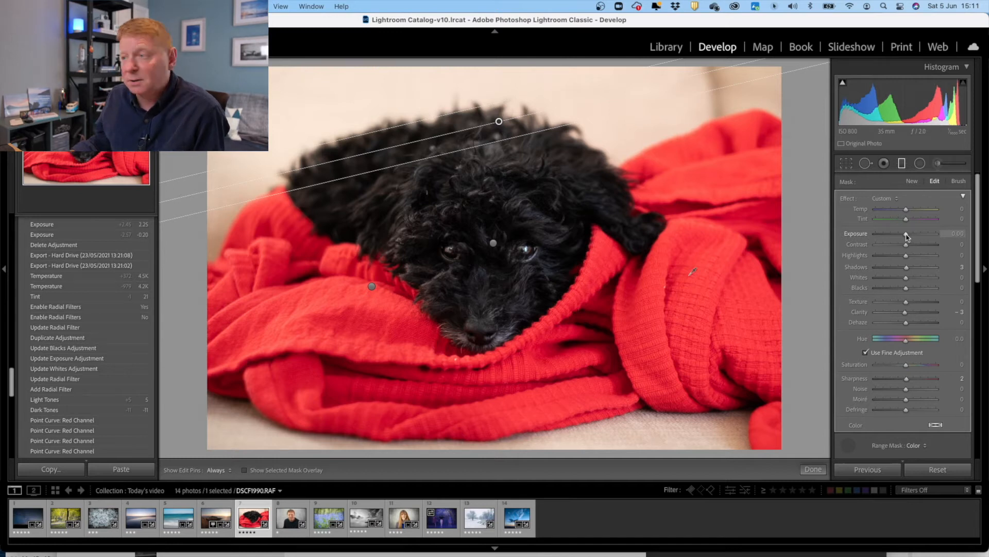
- Tone the red blanket by setting the graduated filter's exposure to 0.03, highlights to -27 and shadows to -21
drag(886, 236, 877, 234)
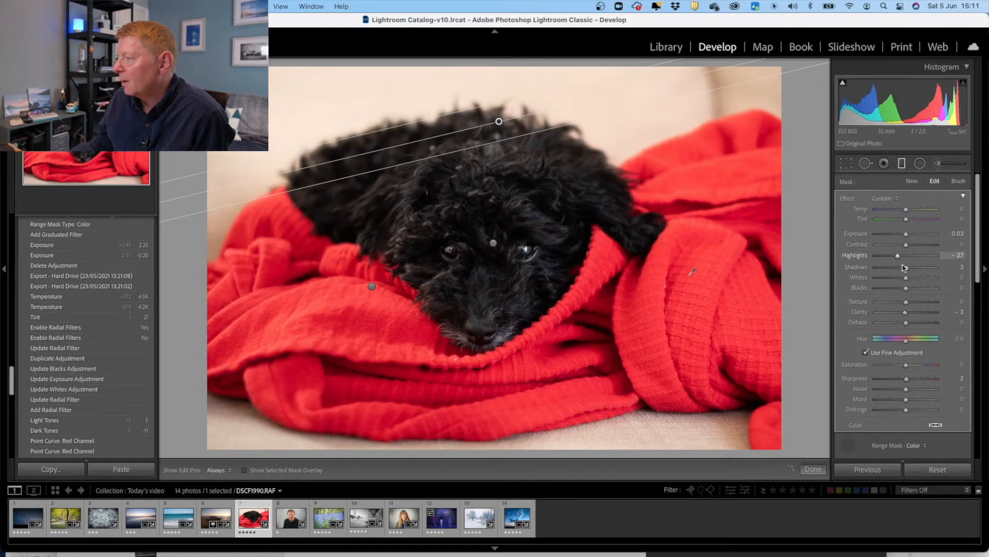
click(899, 267)
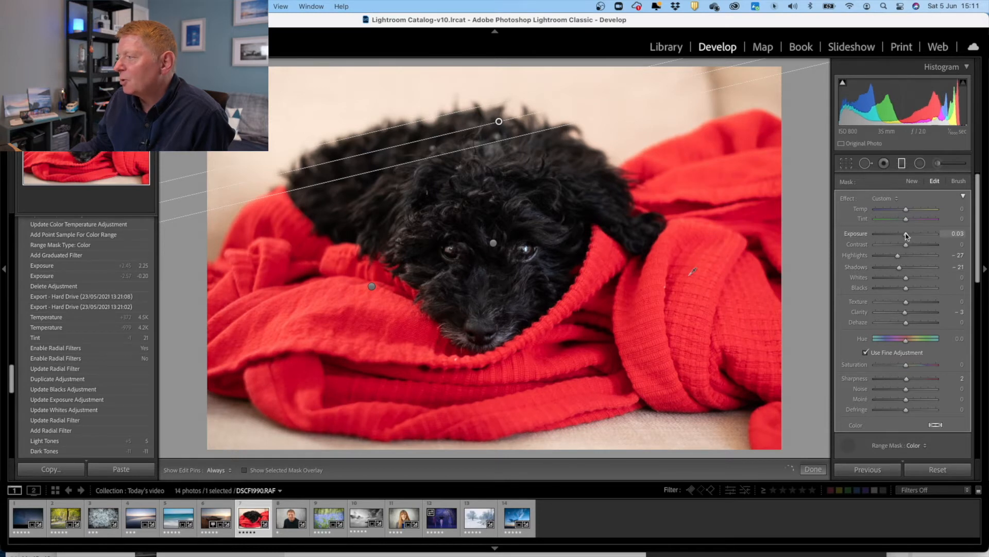
- Lower the exposure of the red blanket's graduated filter slightly
drag(906, 236, 904, 236)
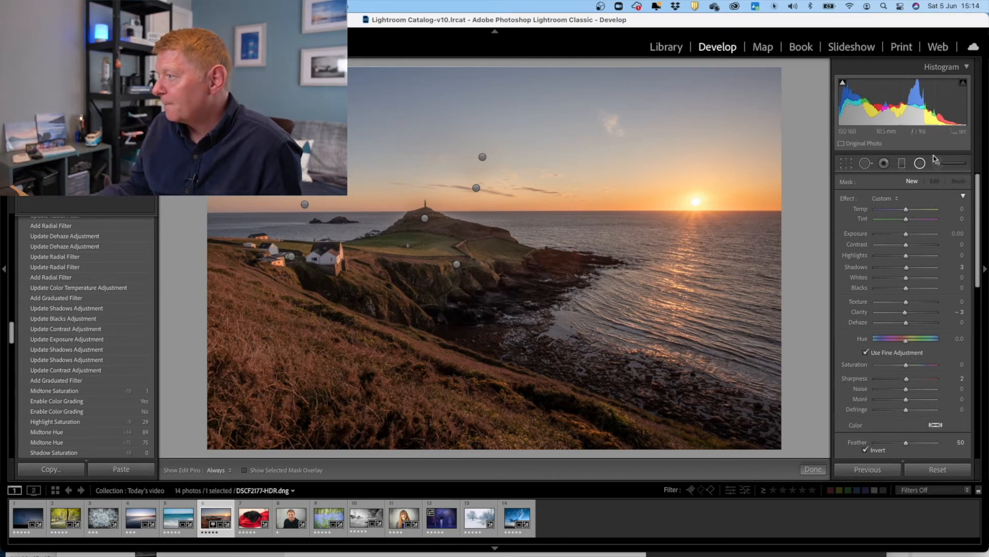
- Add a small radial filter around the setting sun in the coastal photo and set its dehaze to -25
key(shift+m)
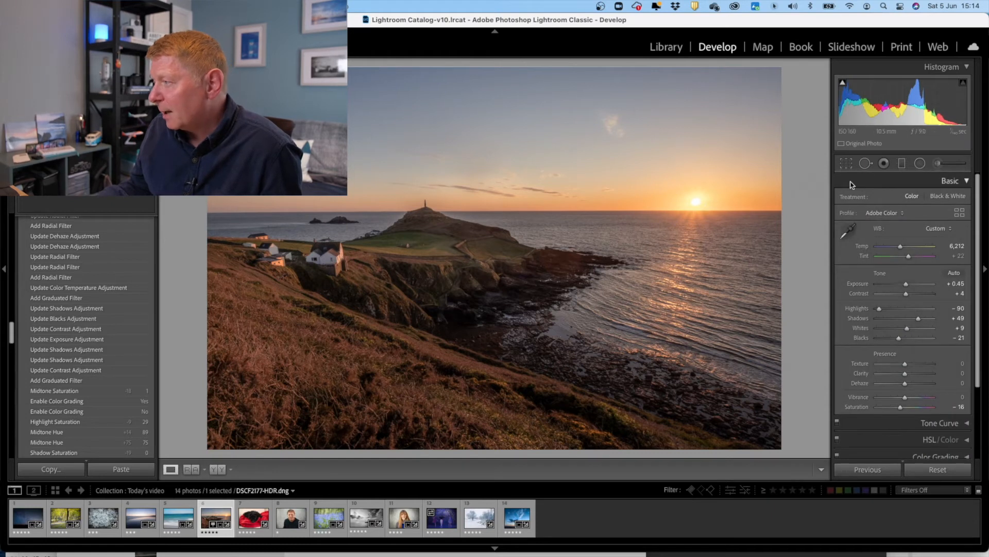
click(920, 163)
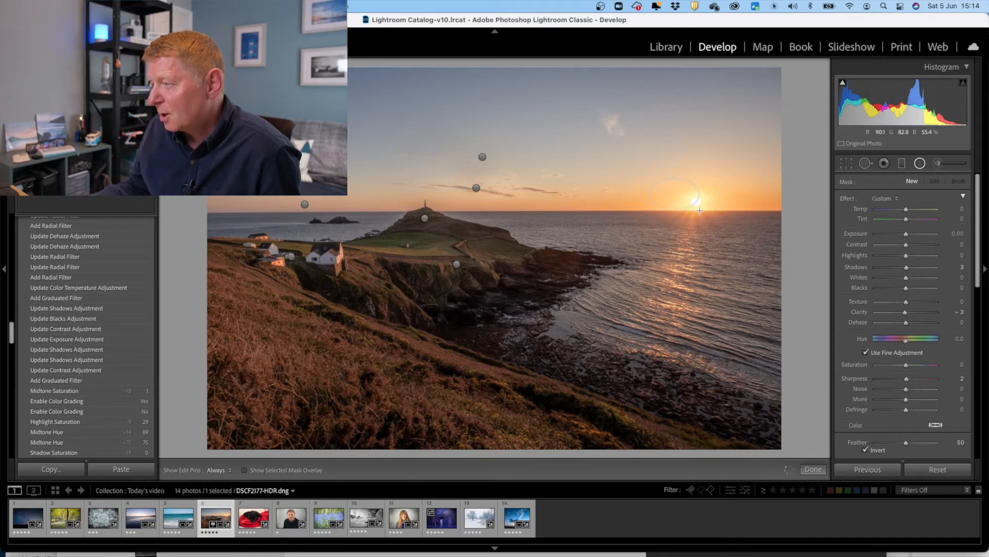
drag(670, 192, 698, 201)
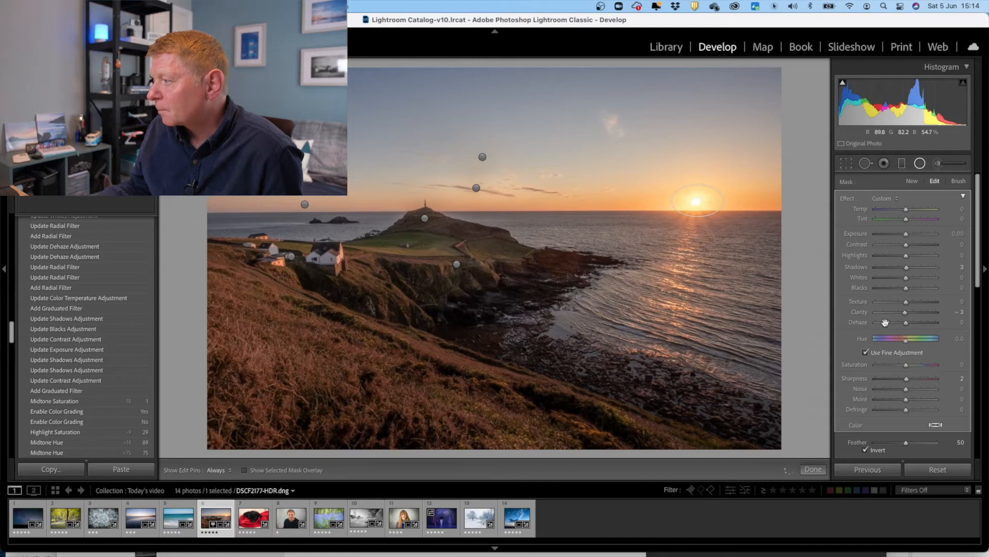
click(901, 324)
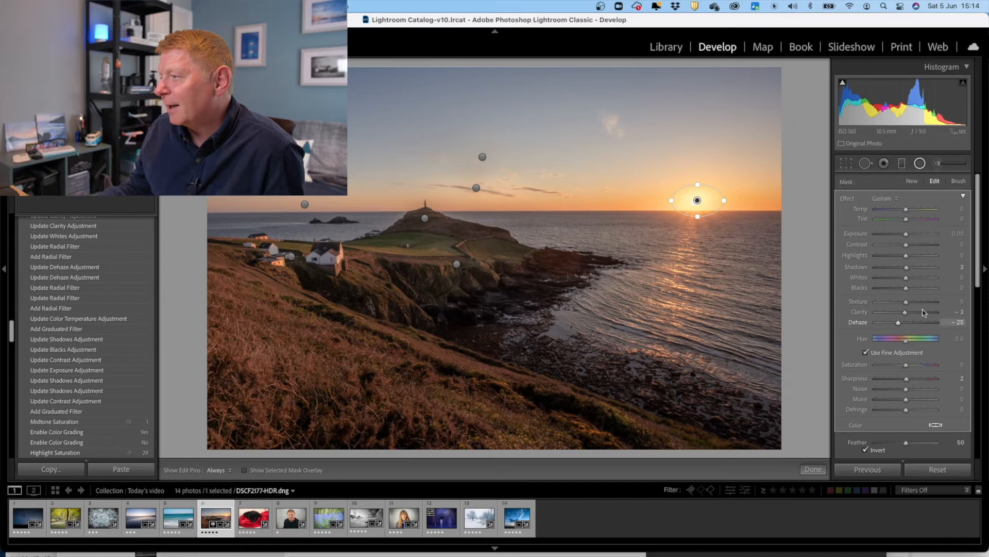
click(919, 163)
- Add a wide, flattened radial filter along the horizon, centred near the sun, and set its dehaze to -23
click(919, 164)
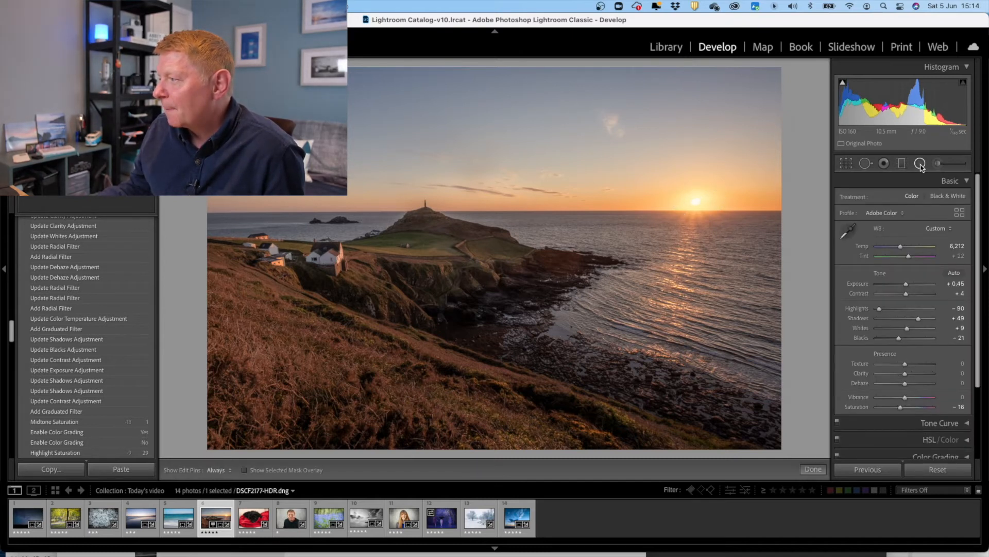
mouse_move(598, 203)
mouse_down()
mouse_move(786, 240)
mouse_move(758, 235)
mouse_up()
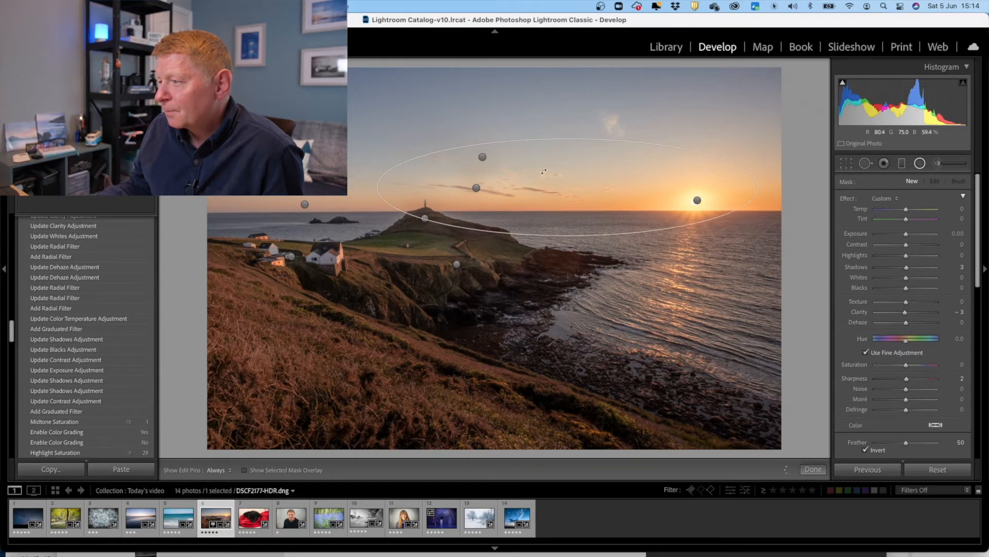
drag(568, 186, 706, 193)
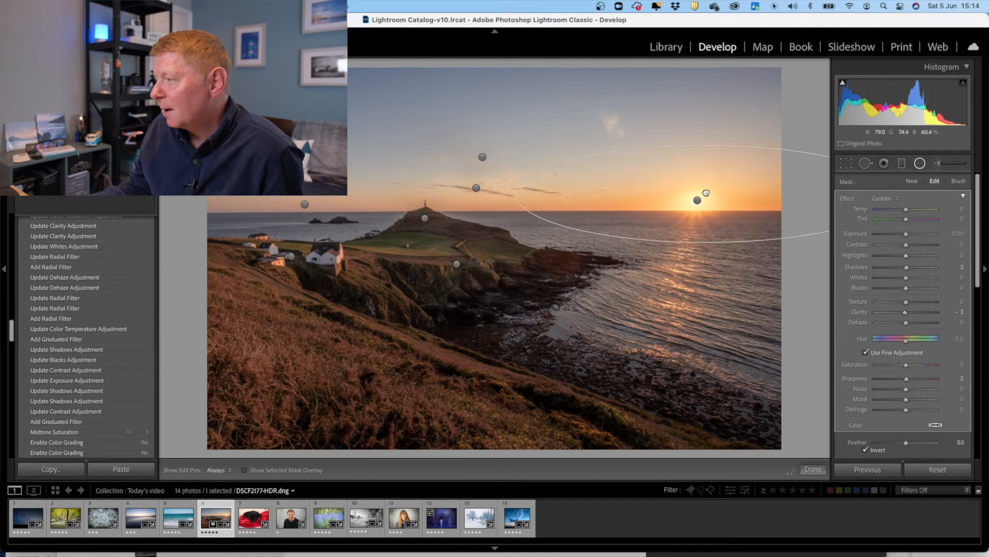
drag(705, 144, 706, 163)
click(895, 323)
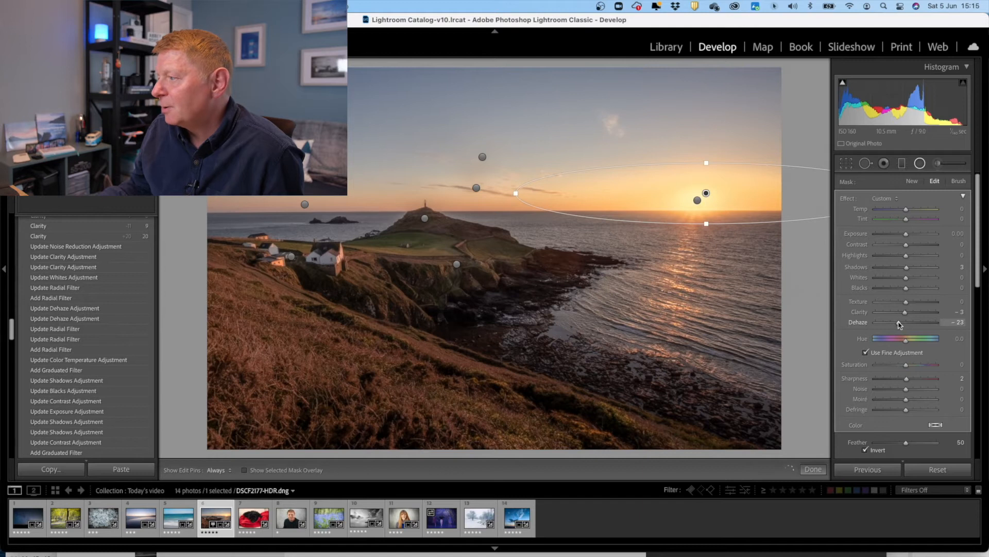
click(921, 163)
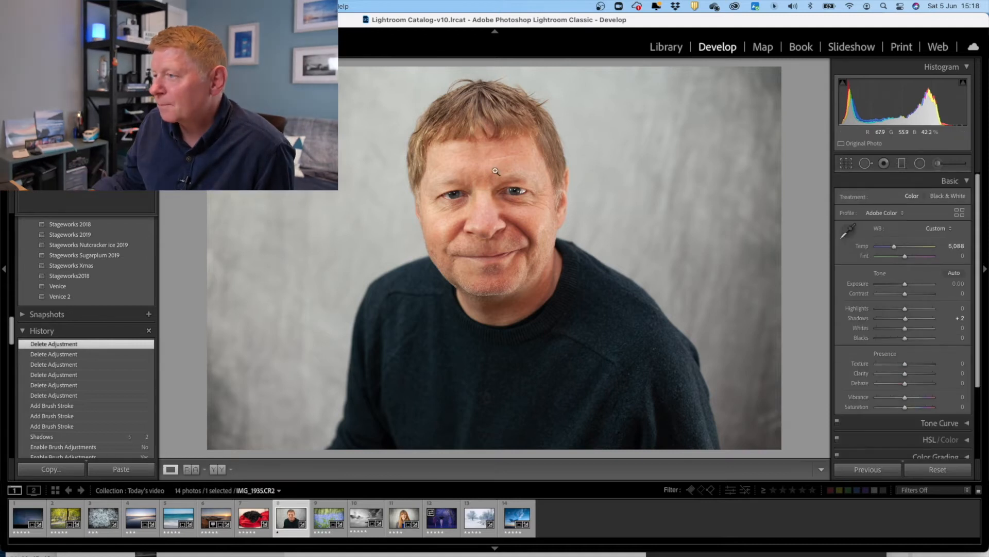
- Smooth the forehead in the portrait using the Adjustment Brush at size 23.2 with clarity -100 and sharpness 100
click(495, 169)
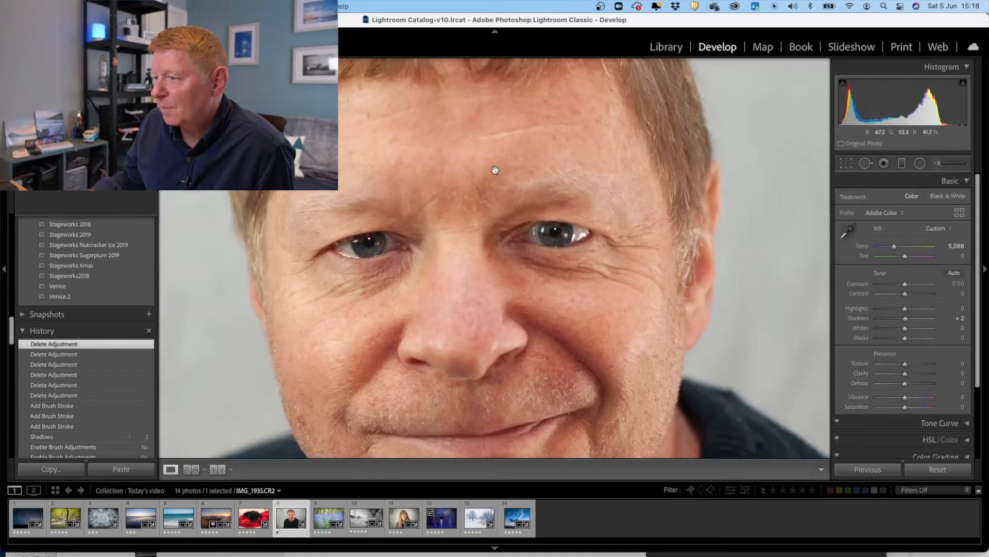
scroll(368, 251, down, 3)
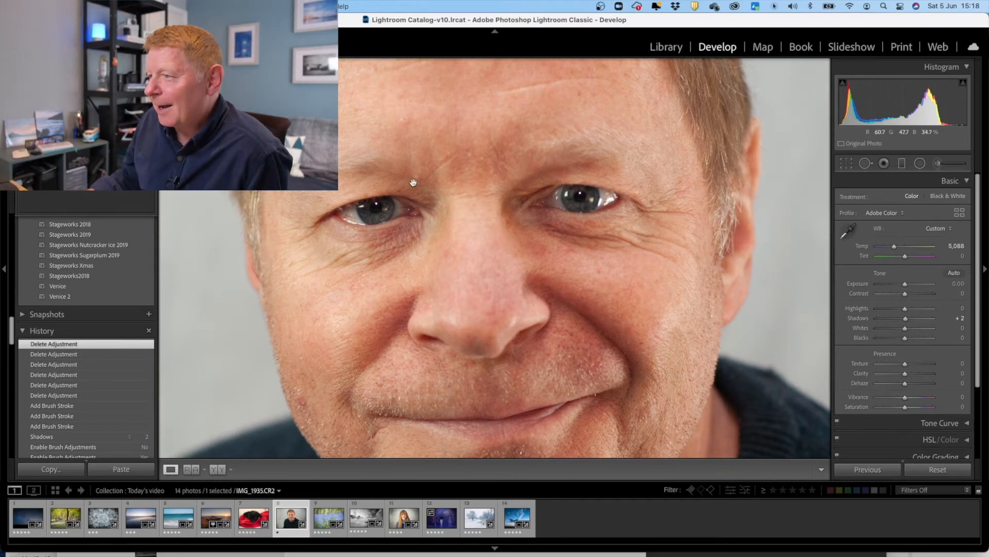
scroll(411, 210, up, 3)
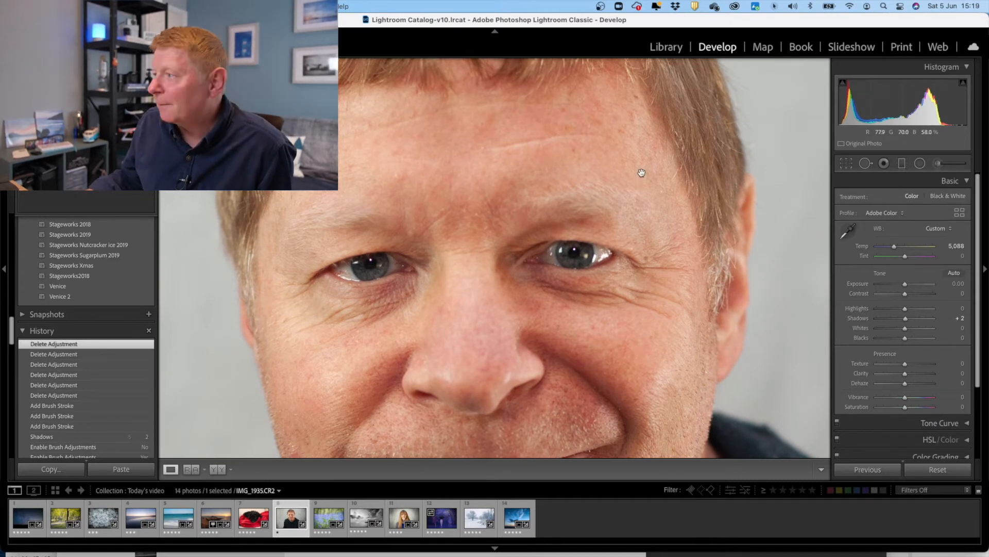
click(935, 163)
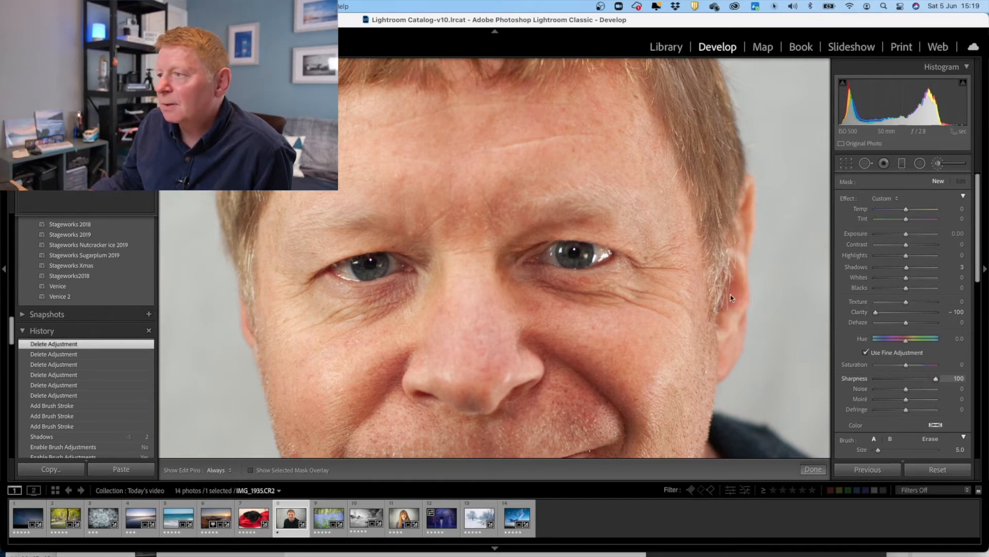
scroll(915, 439, down, 2)
mouse_move(878, 428)
mouse_down()
mouse_move(894, 430)
mouse_move(884, 430)
mouse_up()
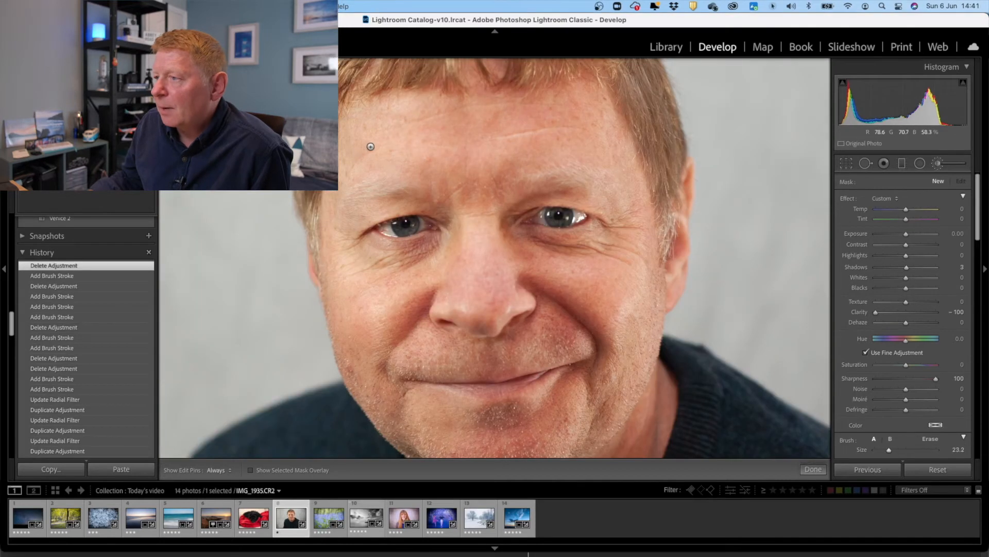
key(h)
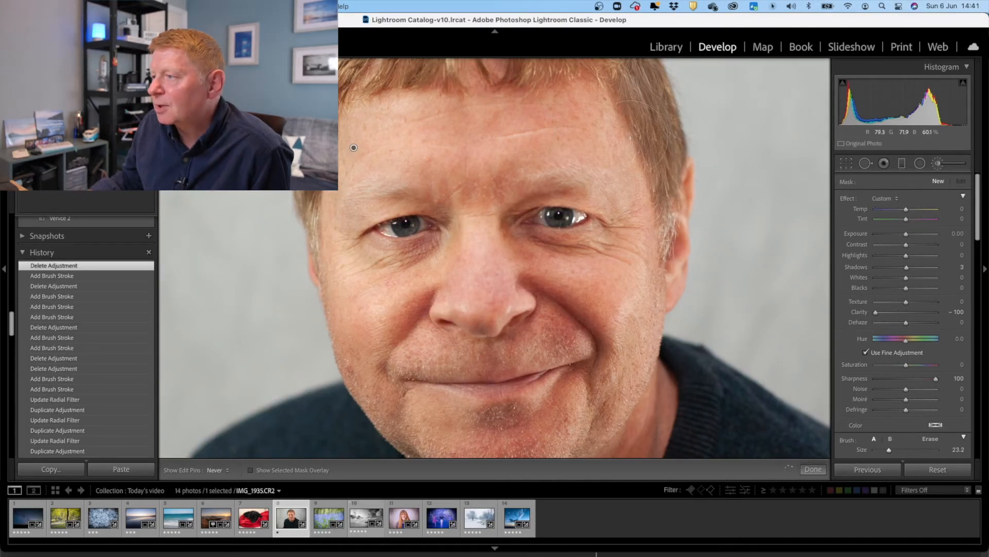
drag(370, 158, 373, 160)
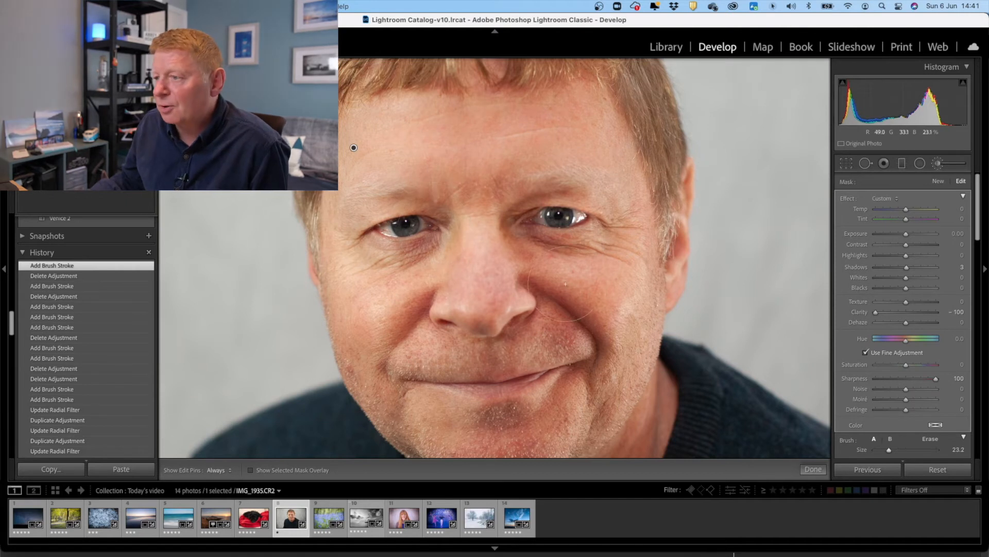
- Paint the same skin softening over both cheeks and the skin beside the nose
scroll(904, 349, down, 2)
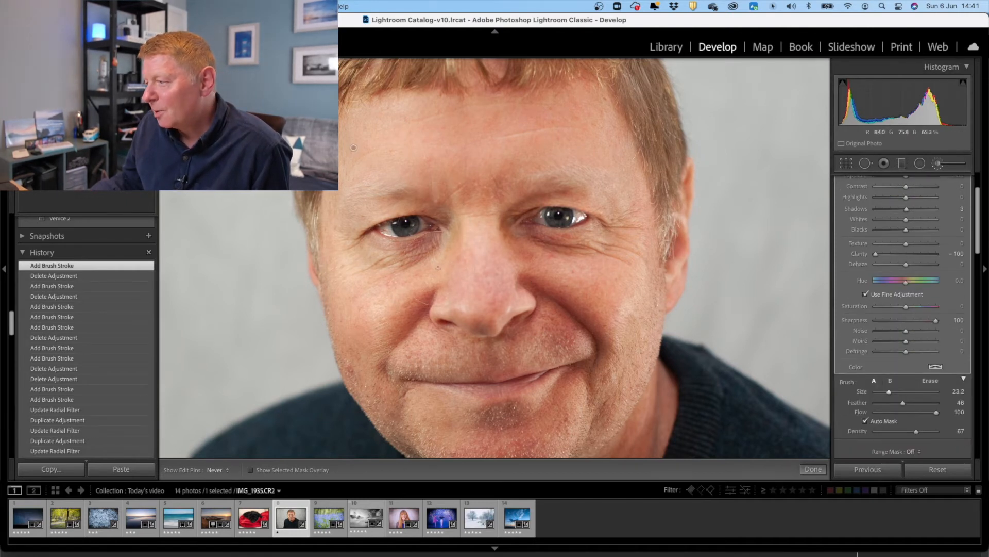
drag(373, 292, 422, 300)
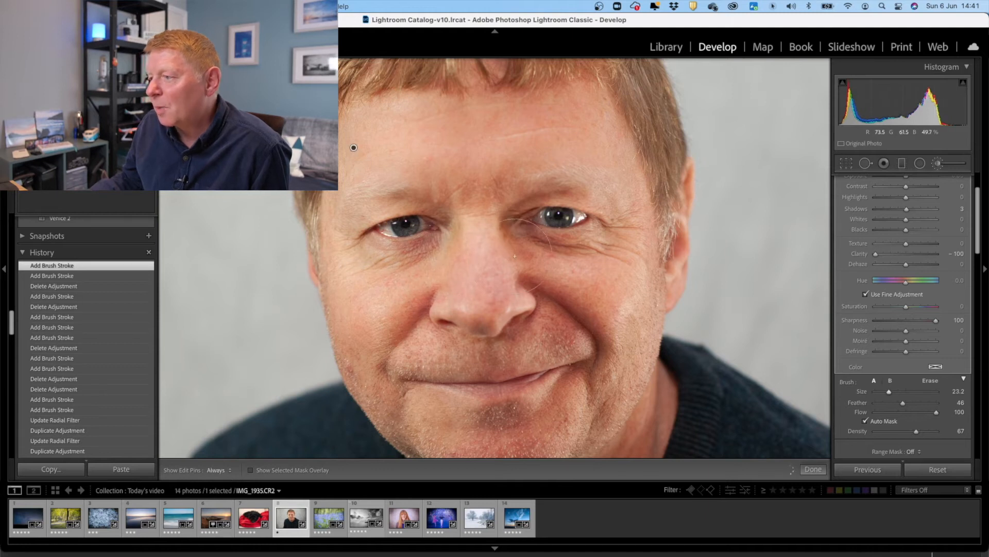
drag(636, 241, 599, 281)
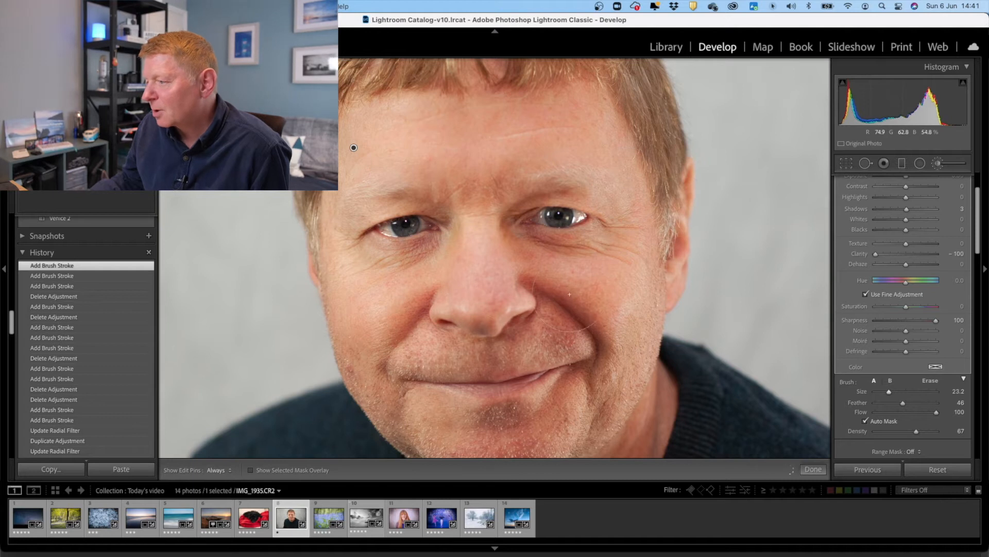
key(h)
drag(531, 283, 534, 284)
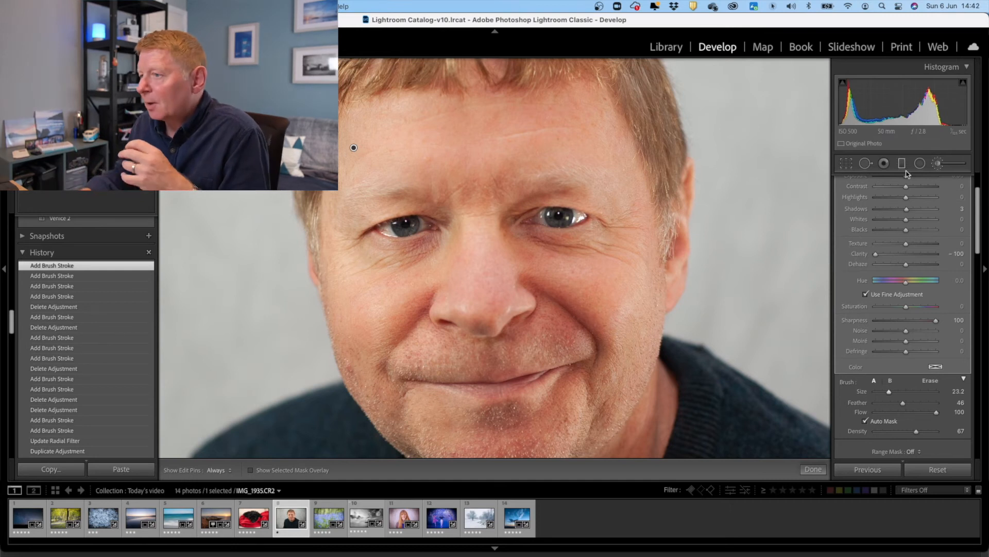
- Compare the portrait with its brush adjustments turned off and on, and leave the Adjustment Brush
scroll(907, 191, down, 2)
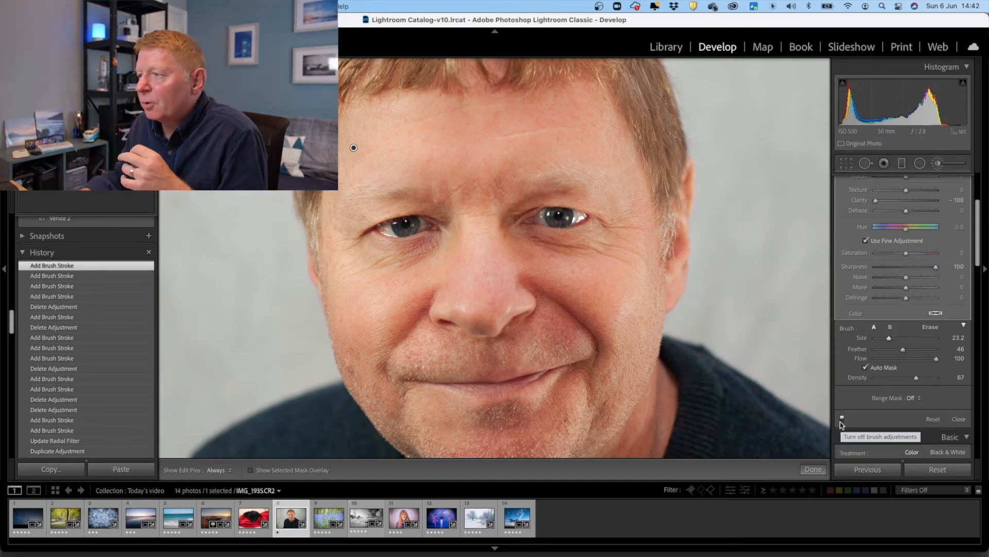
click(841, 421)
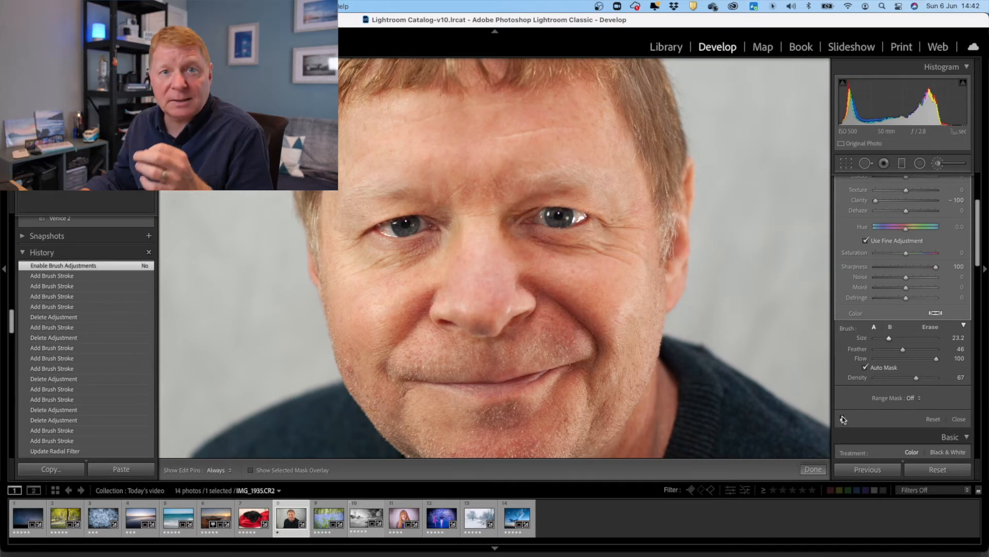
click(842, 420)
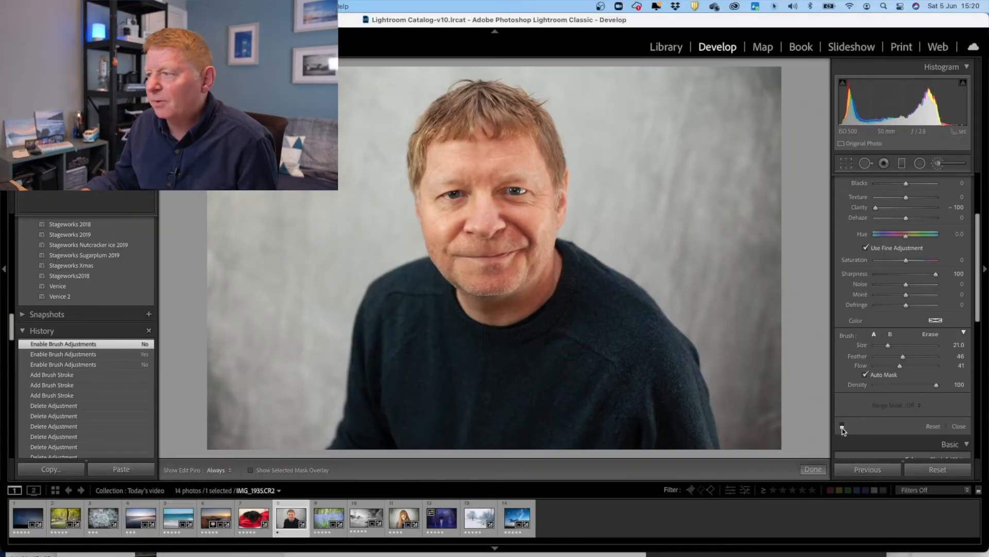
click(937, 164)
- Add a small radial filter over the outer white of the eye nearer the photo's right edge, with clarity 4 and whites 29
click(478, 202)
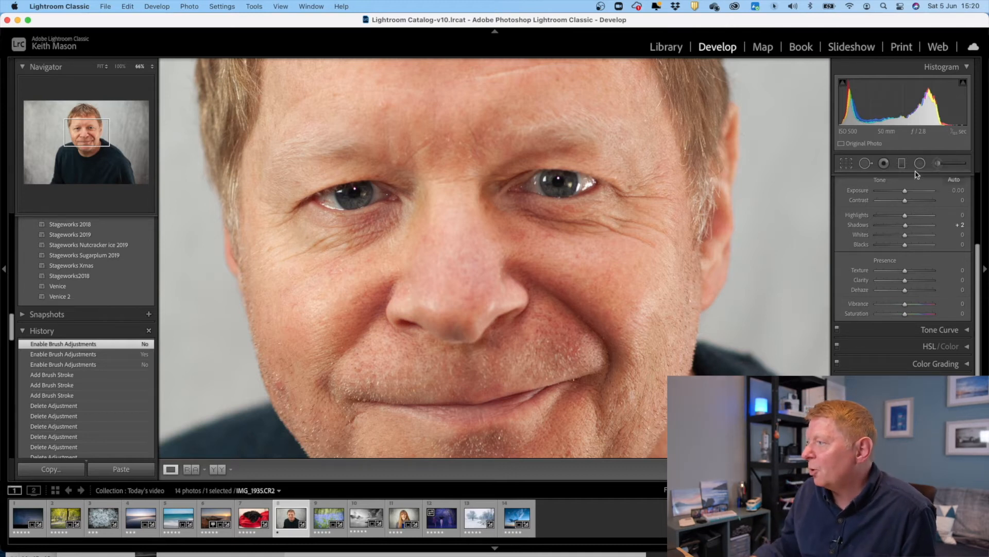
click(919, 164)
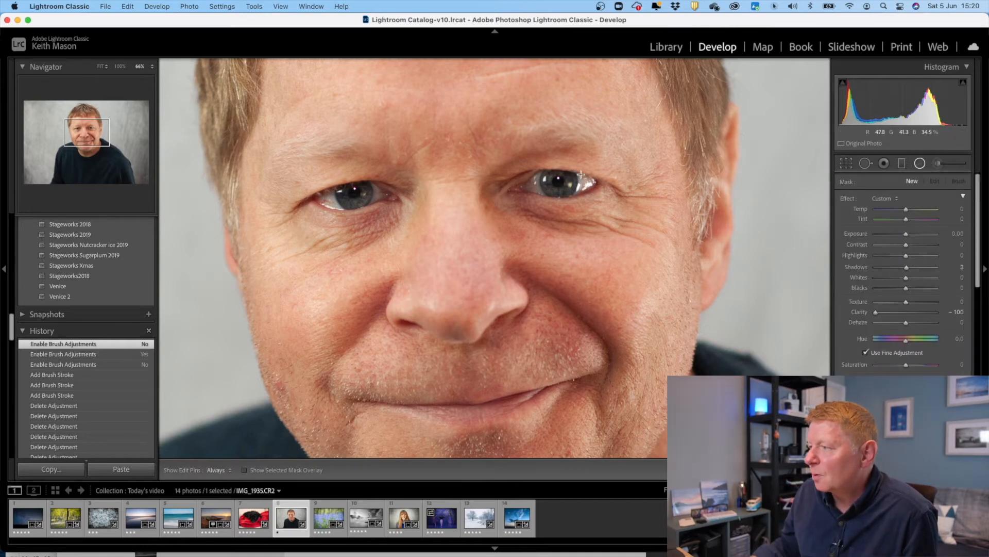
mouse_move(581, 174)
mouse_down()
mouse_move(599, 190)
mouse_move(591, 181)
mouse_up()
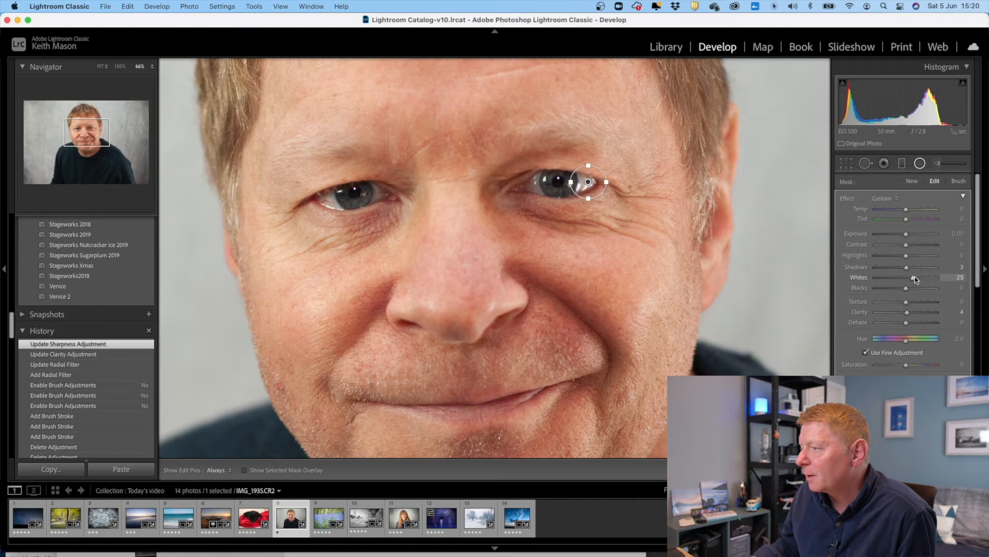
drag(916, 280, 917, 279)
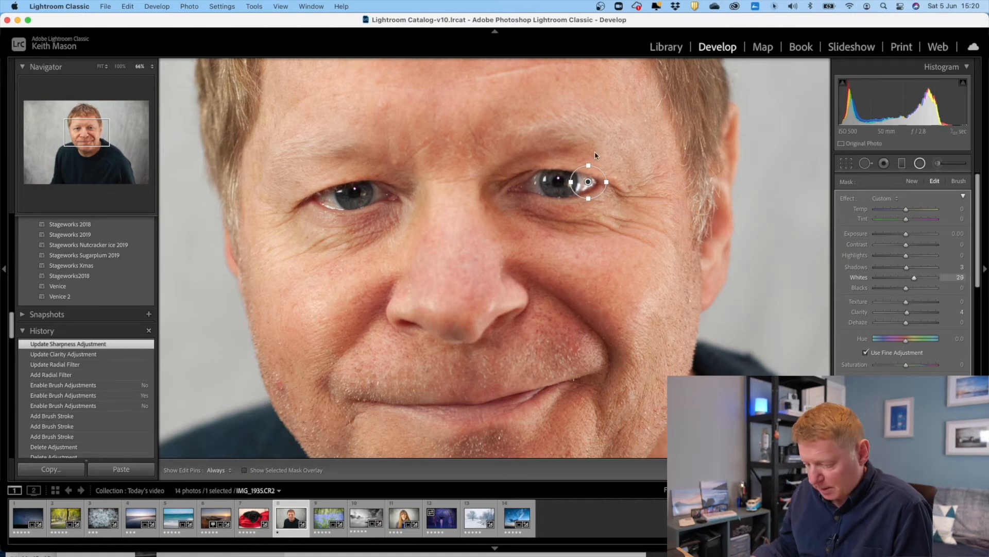
- Duplicate the radial filter and place the copy on the inner white of the same eye
right_click(588, 180)
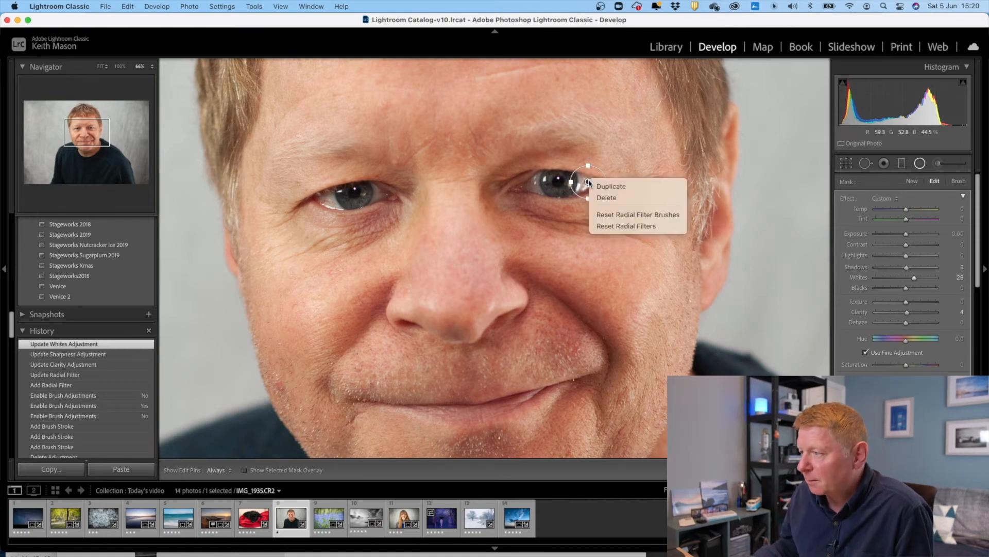
click(593, 185)
drag(588, 180, 532, 183)
- Duplicate the radial filter twice more, placing the copies on the inner and outer whites of the other eye, and view the whole portrait
right_click(532, 183)
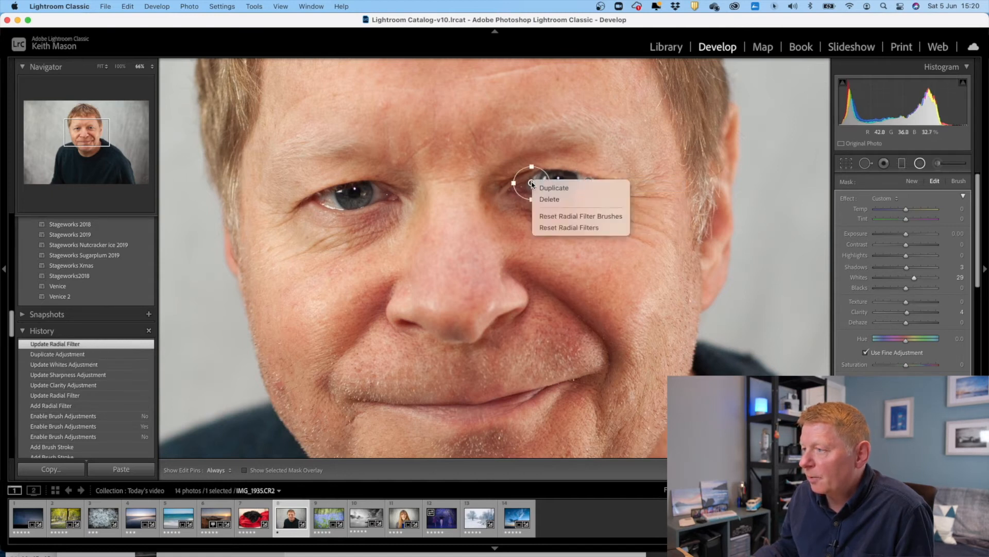
click(536, 186)
drag(532, 183, 381, 195)
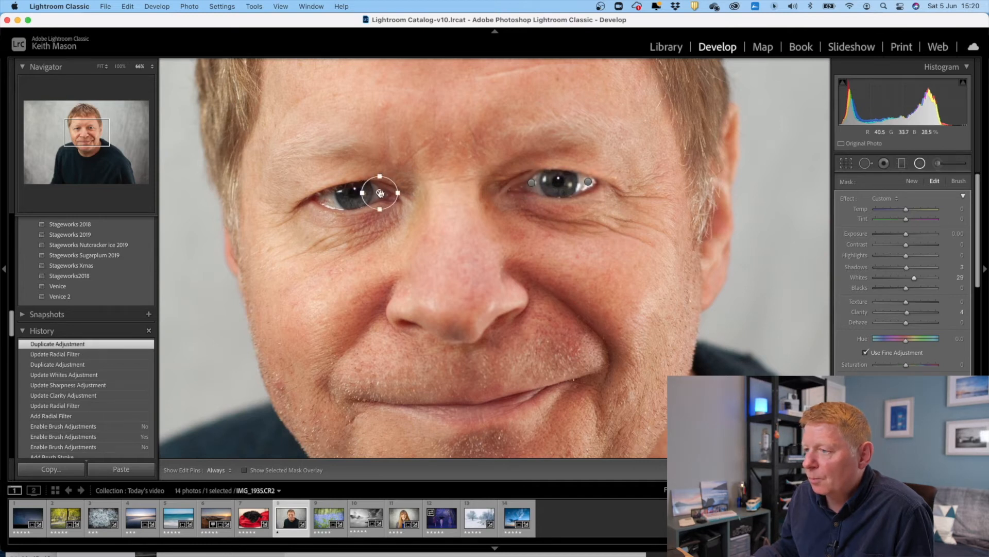
right_click(380, 193)
click(381, 198)
drag(379, 193, 328, 198)
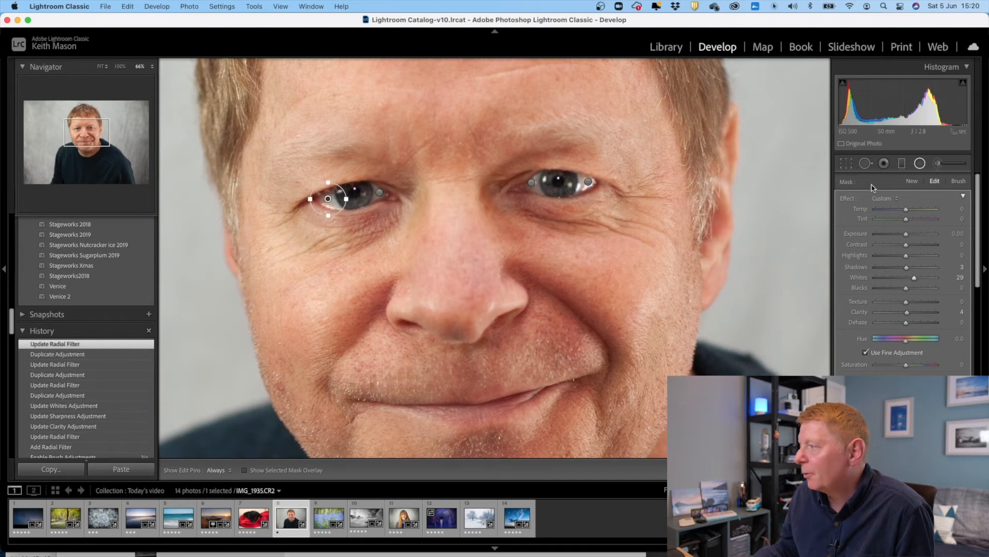
click(884, 162)
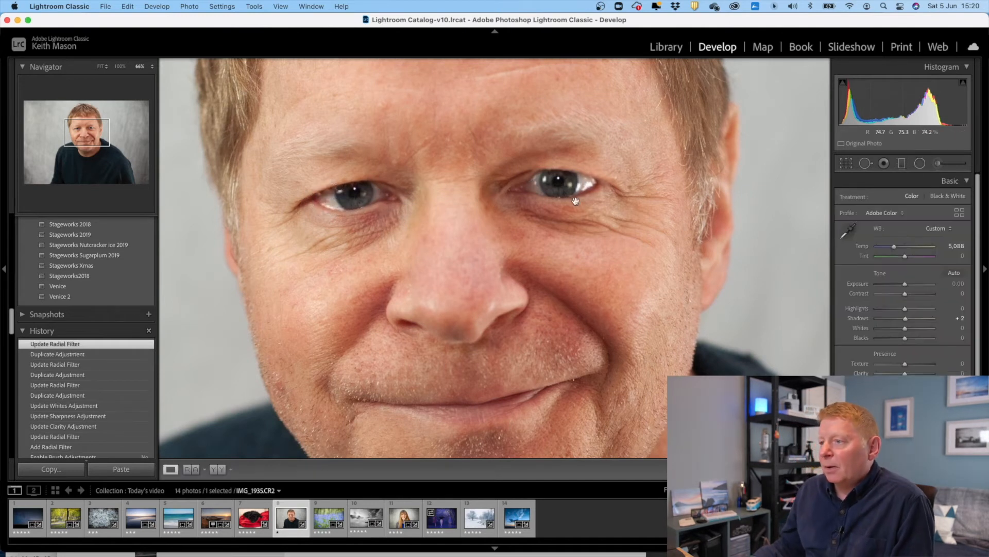
click(488, 226)
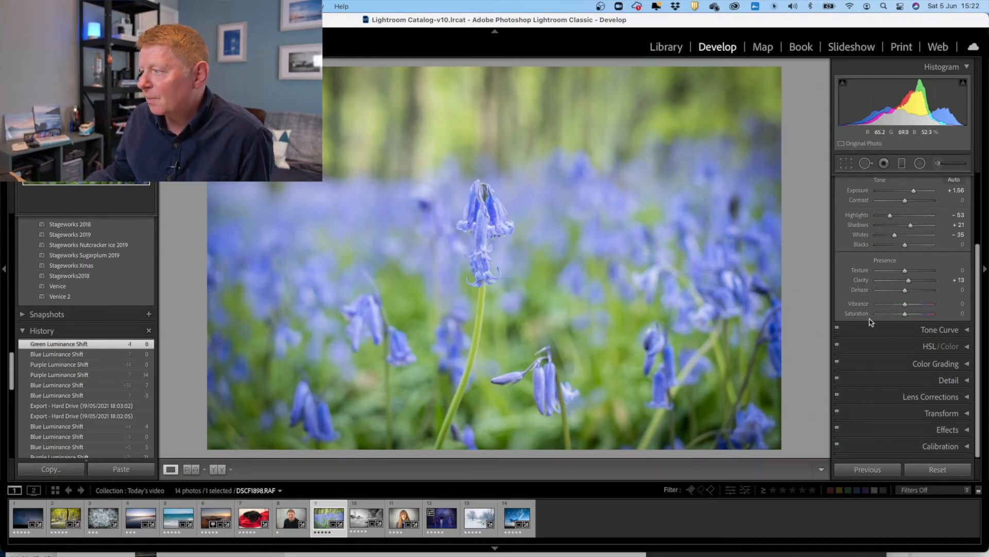
- Adjust the bluebell photo's HSL luminance, setting red to -3, green to +2, blue to +7 and purple to about +14
click(966, 350)
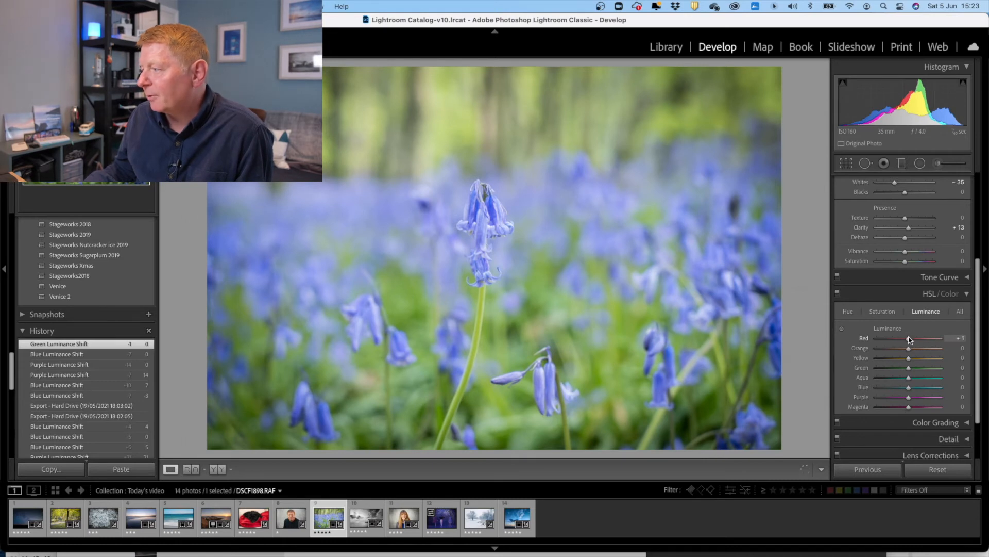
mouse_move(909, 368)
mouse_down()
mouse_move(860, 372)
mouse_move(962, 369)
mouse_move(910, 370)
mouse_up()
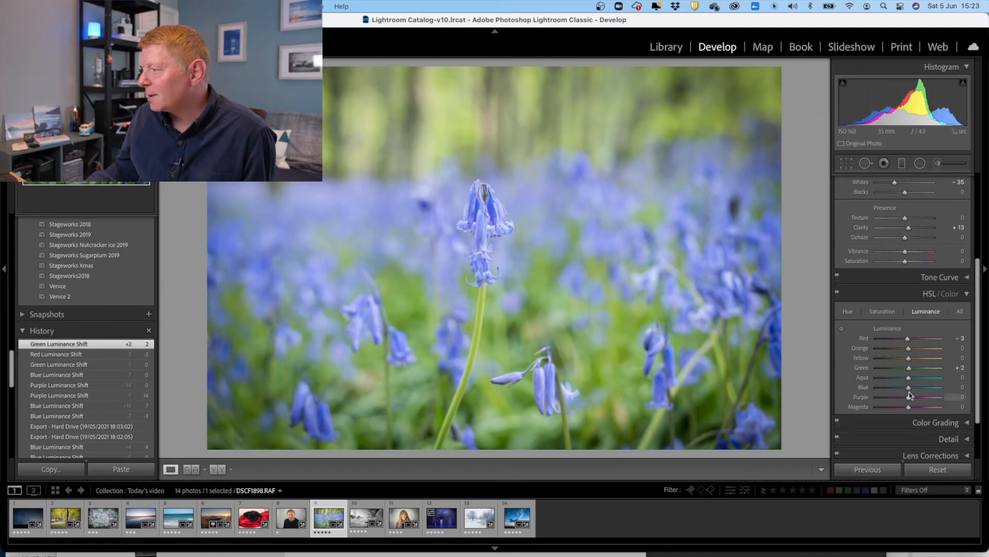
drag(909, 387, 911, 389)
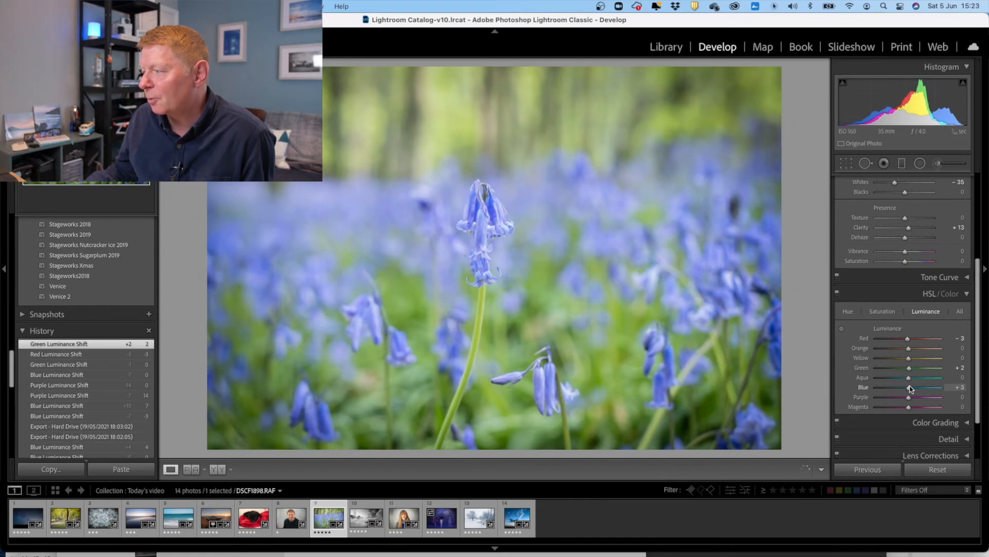
drag(912, 389, 912, 389)
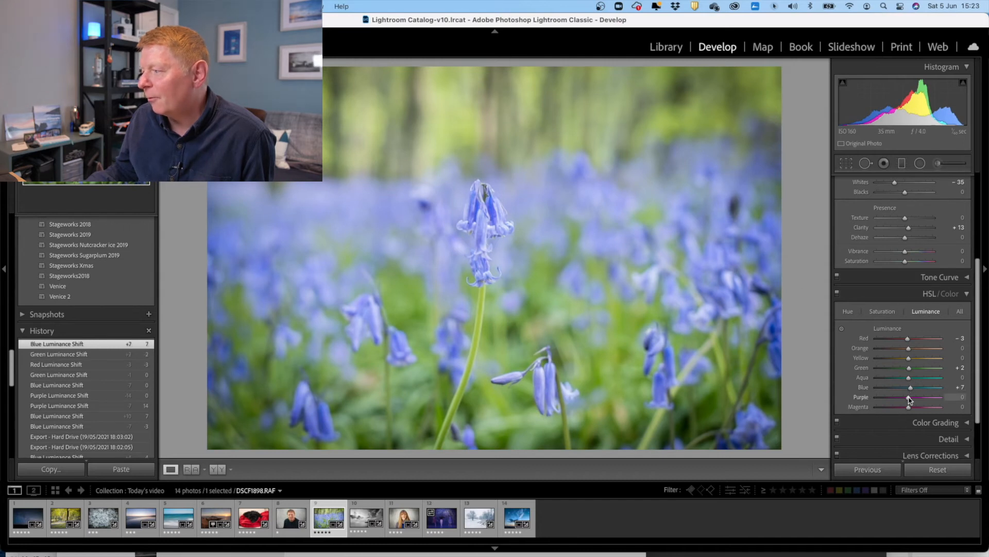
drag(911, 398, 913, 397)
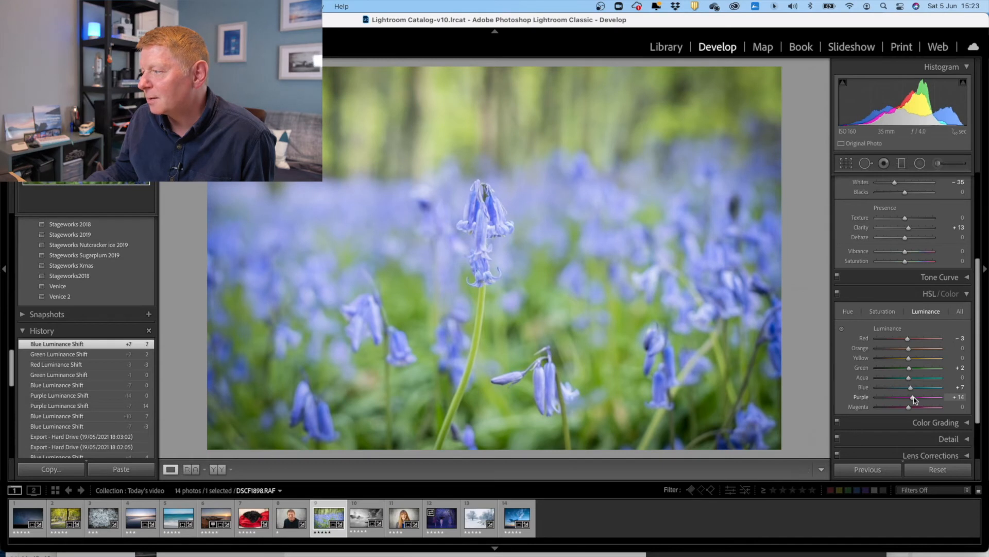
drag(914, 399, 915, 399)
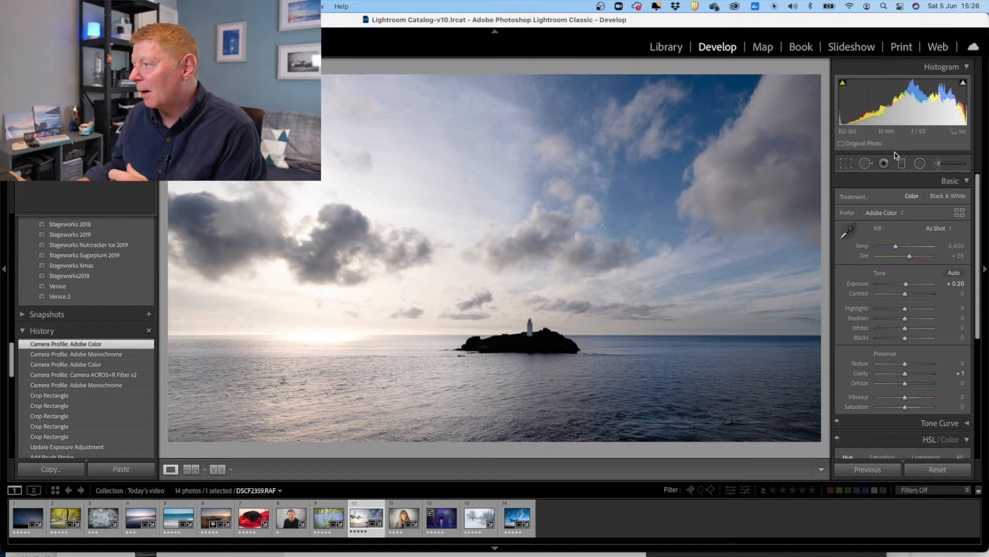
- Convert the island seascape to black and white with the Adobe Monochrome profile and show its black and white mix
click(883, 212)
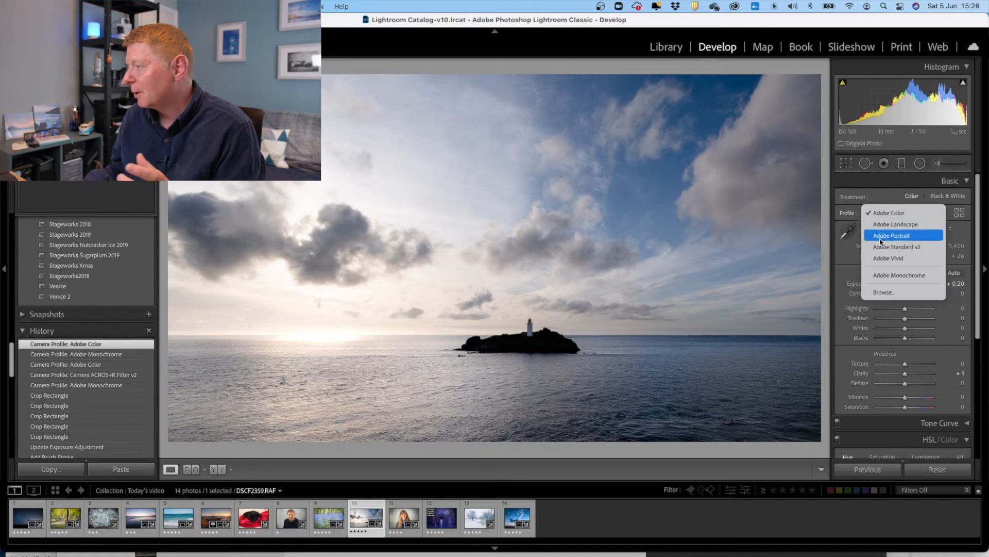
click(883, 275)
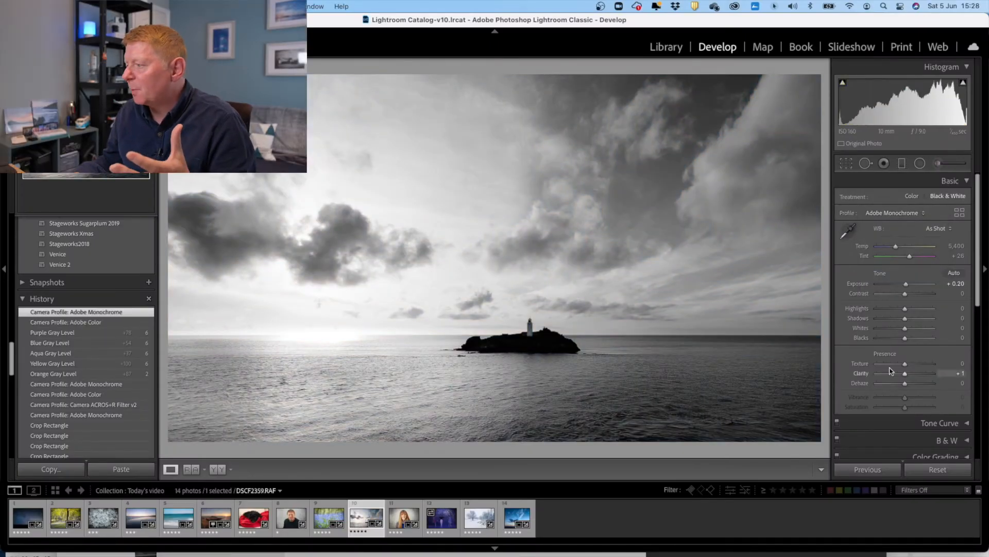
scroll(953, 378, down, 2)
click(968, 396)
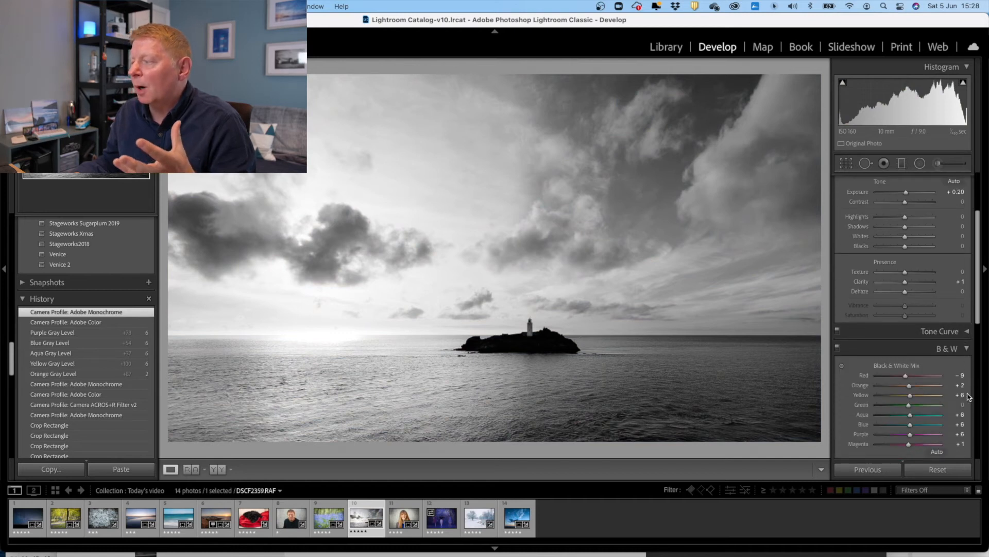
- Darken the blue tones of the seascape by setting blue to -48 in the black and white mix
scroll(885, 367, down, 2)
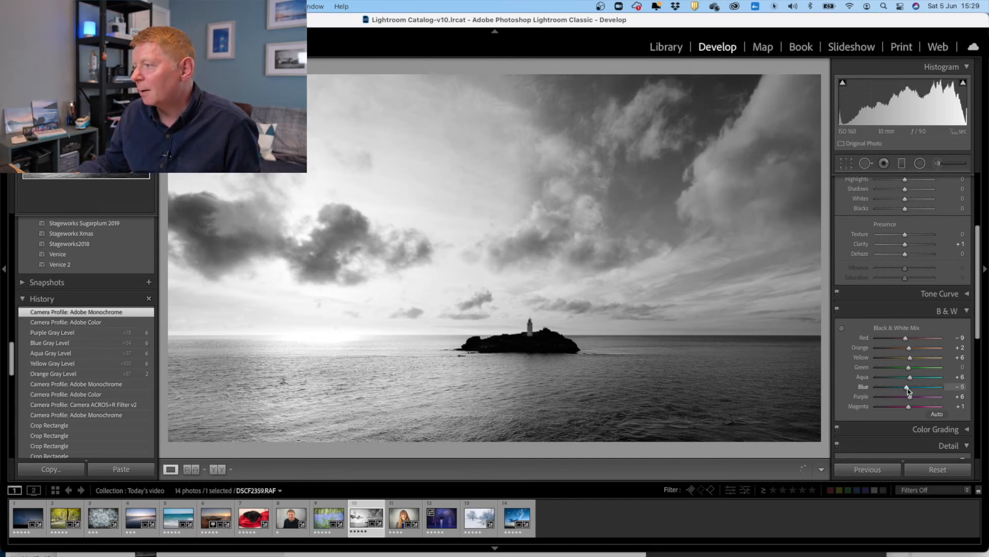
drag(900, 390, 893, 390)
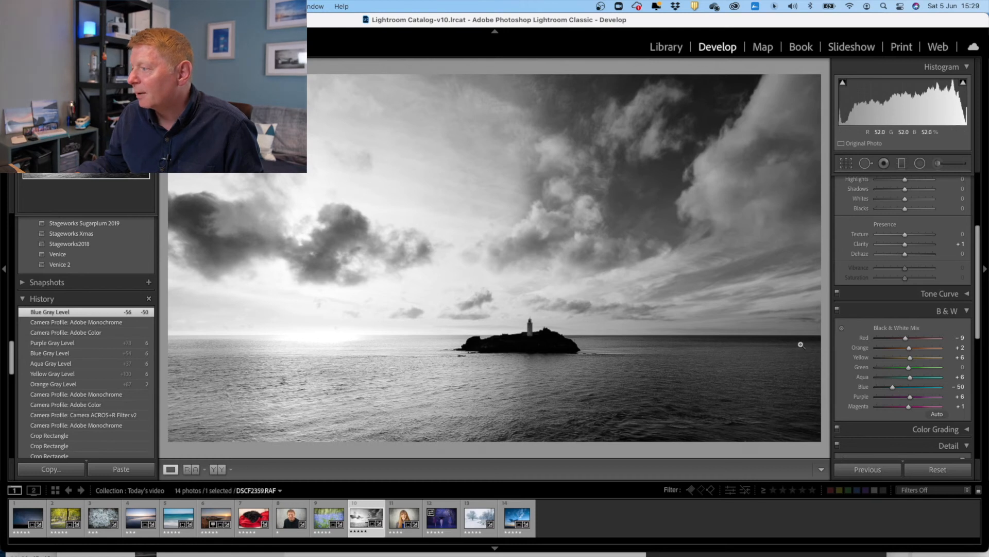
mouse_move(893, 387)
mouse_down()
mouse_move(912, 390)
mouse_move(890, 391)
mouse_up()
drag(889, 390, 894, 389)
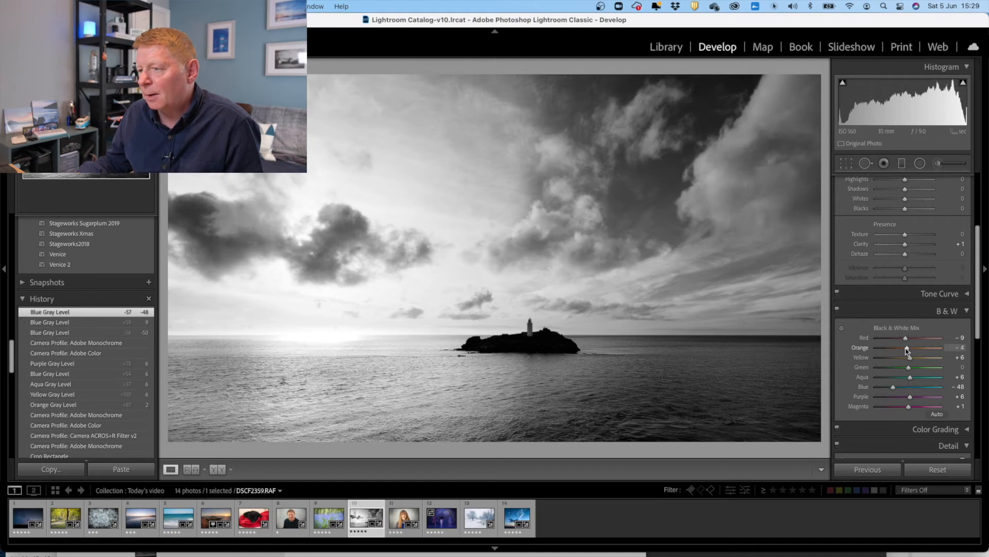
- Set orange to -93, yellow to -79, purple to -68 and aqua to +5 in the seascape's black and white mix
drag(900, 350, 893, 350)
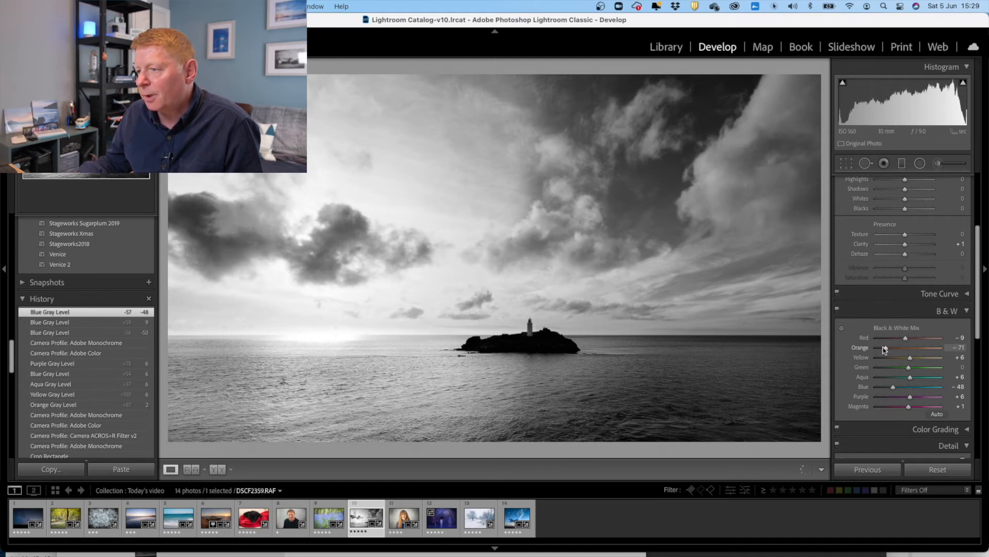
mouse_move(879, 350)
mouse_down()
mouse_move(894, 361)
mouse_move(883, 361)
mouse_up()
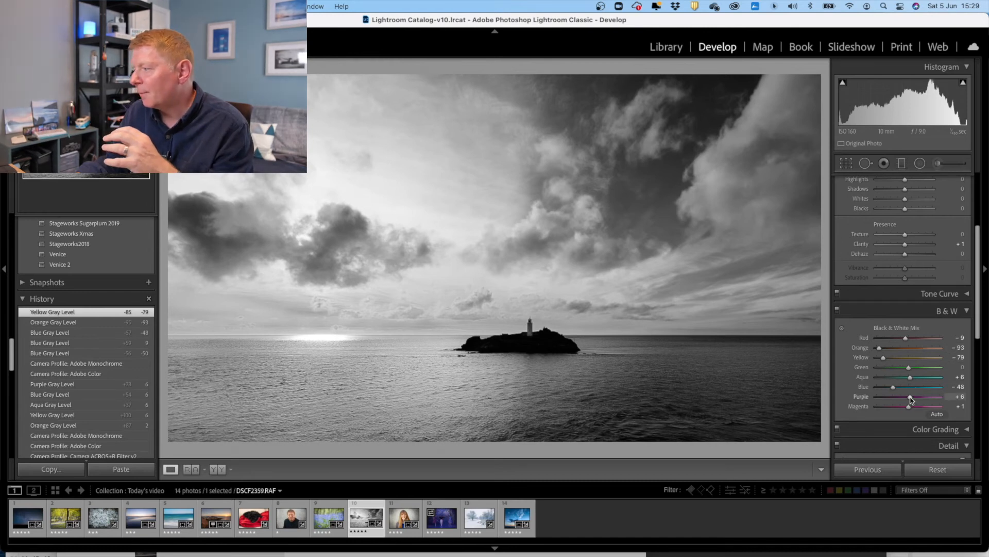
drag(911, 399, 887, 397)
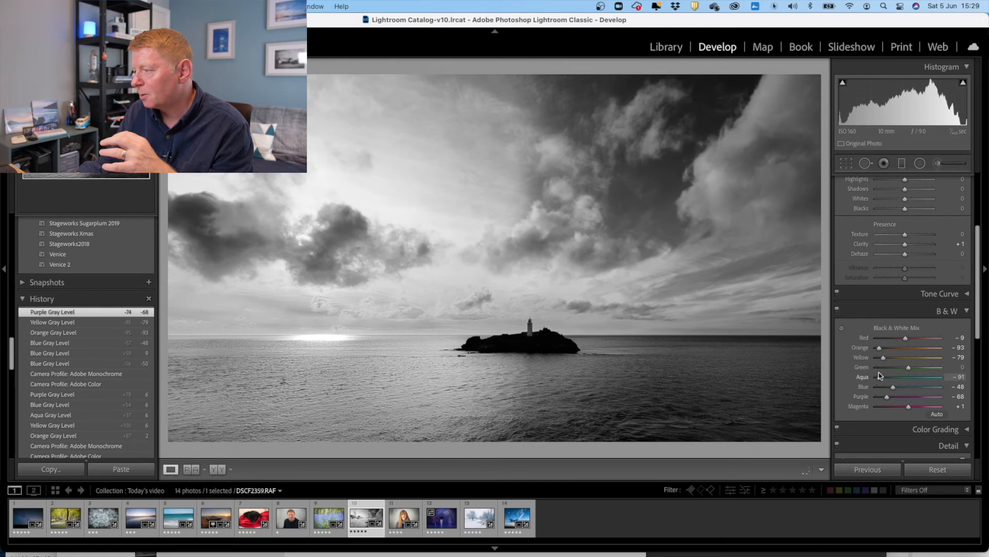
drag(911, 376, 910, 376)
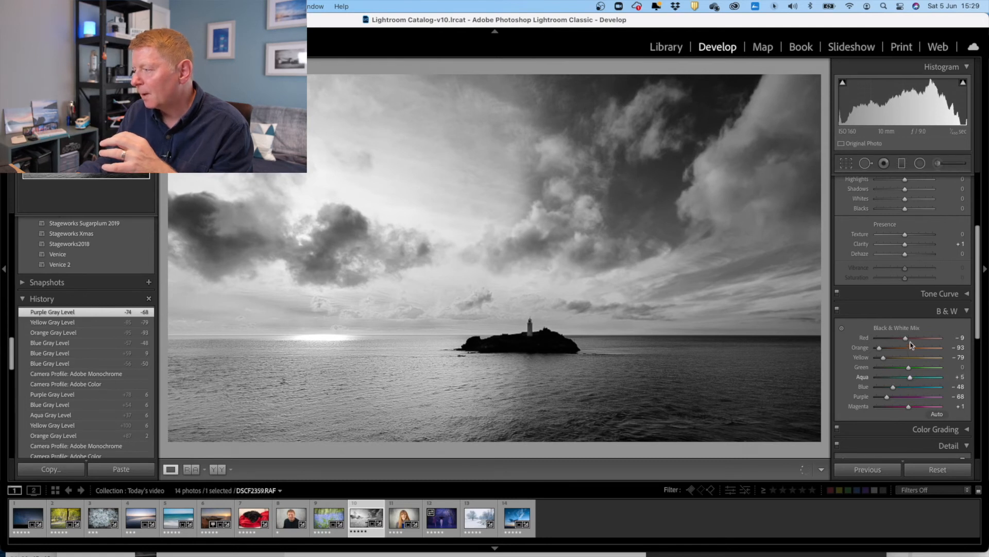
- Raise the seascape's whites to +13 and lower its blacks slightly
scroll(910, 341, up, 5)
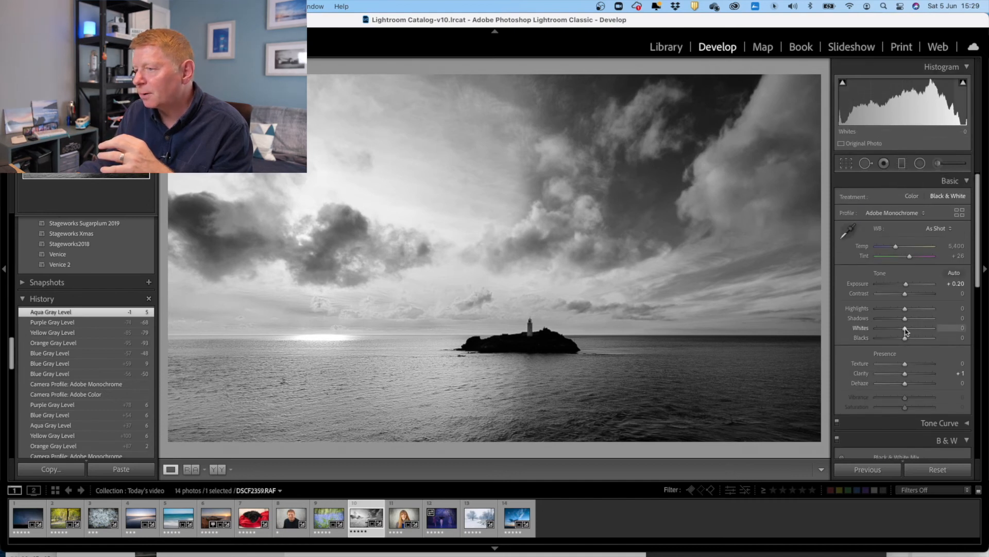
drag(908, 329, 909, 329)
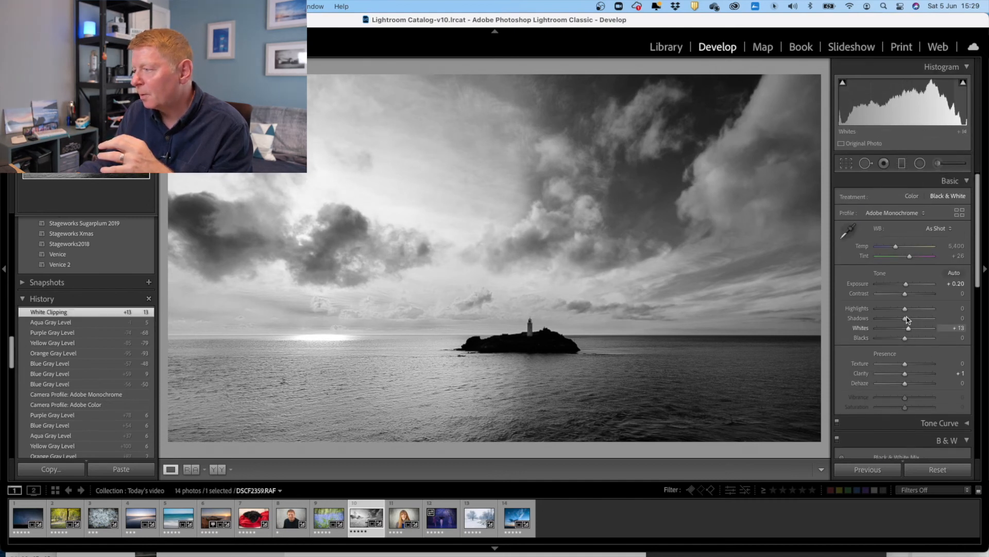
drag(902, 340, 901, 340)
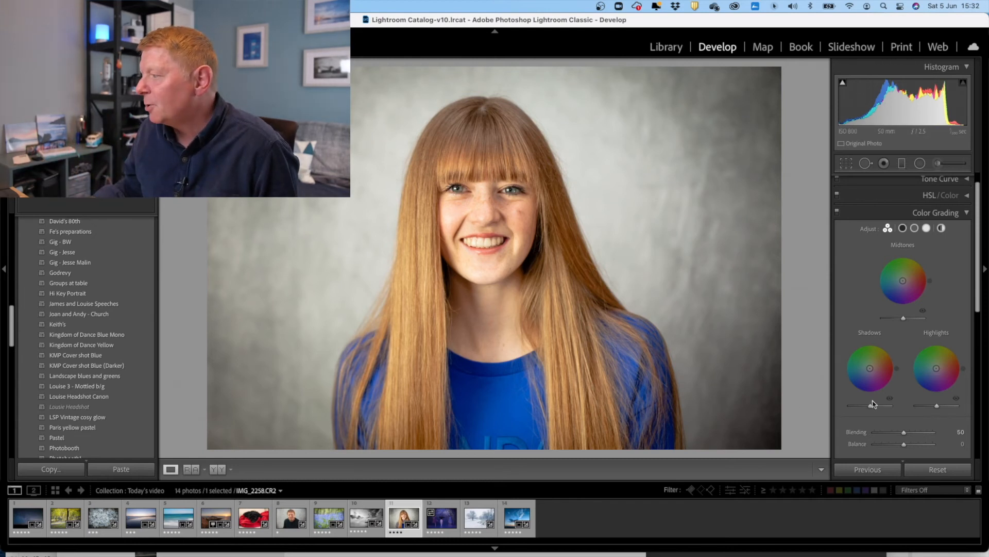
- Color grade the portrait with blue shadows and red highlights at hue 356 and saturation 14, and compare it with grading off and on
drag(897, 368, 896, 377)
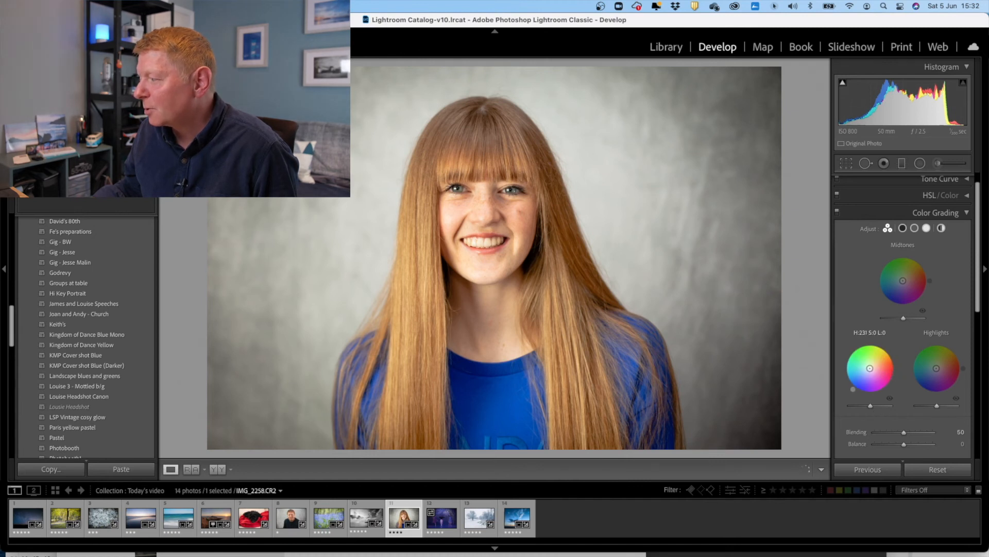
drag(870, 368, 866, 375)
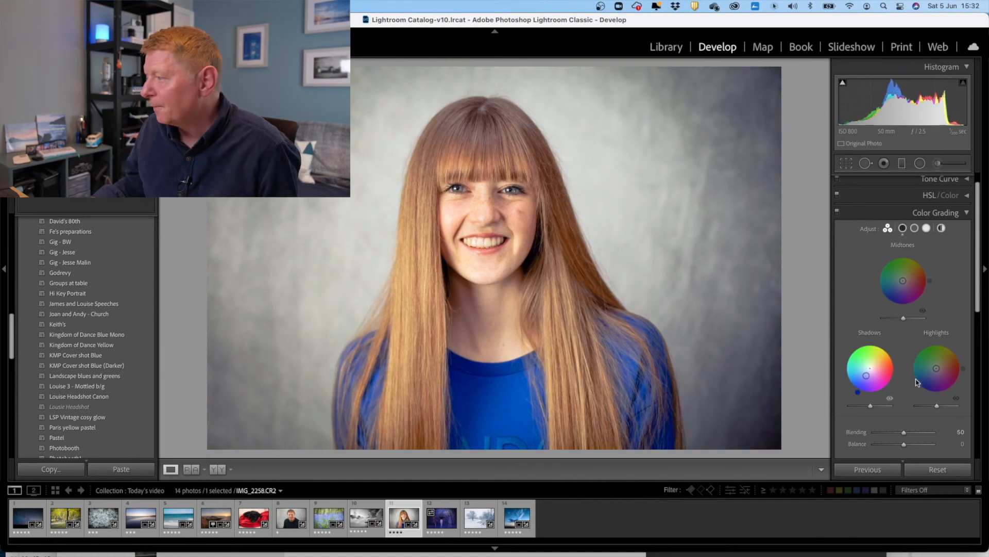
drag(962, 364, 939, 367)
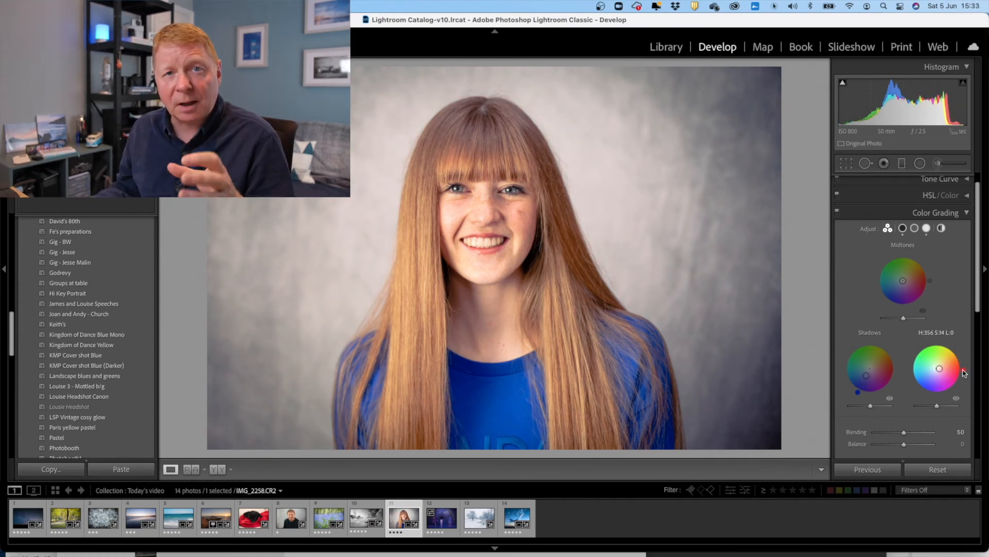
drag(961, 360, 964, 371)
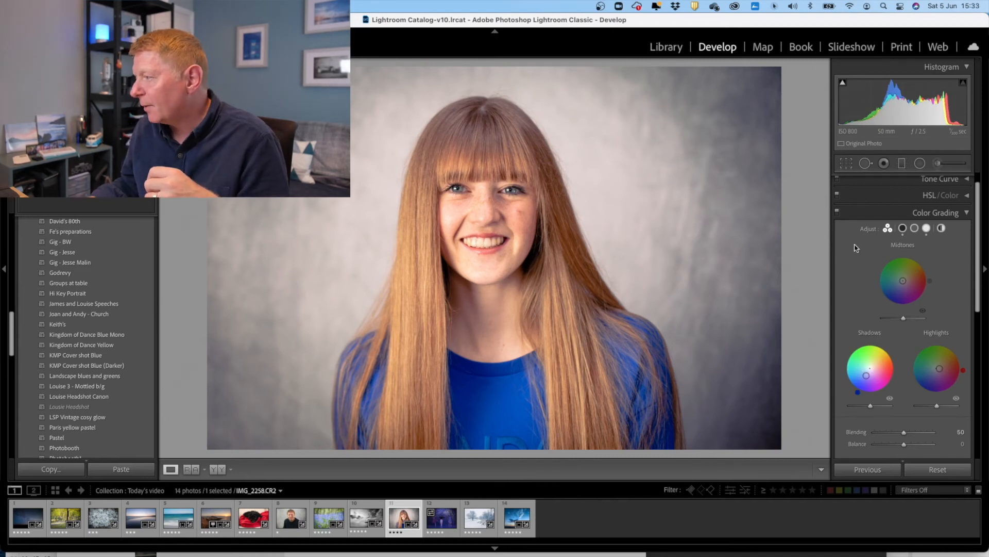
click(838, 212)
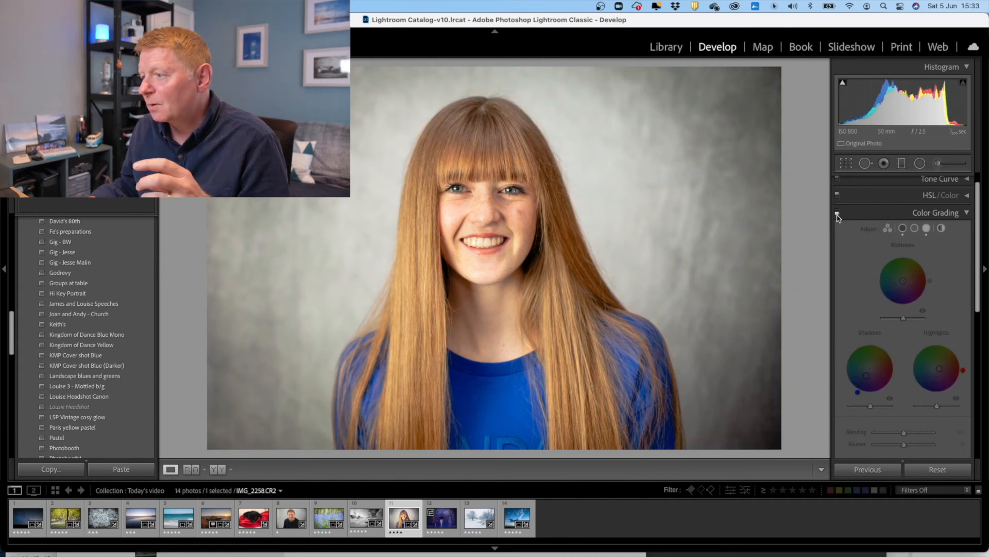
click(837, 213)
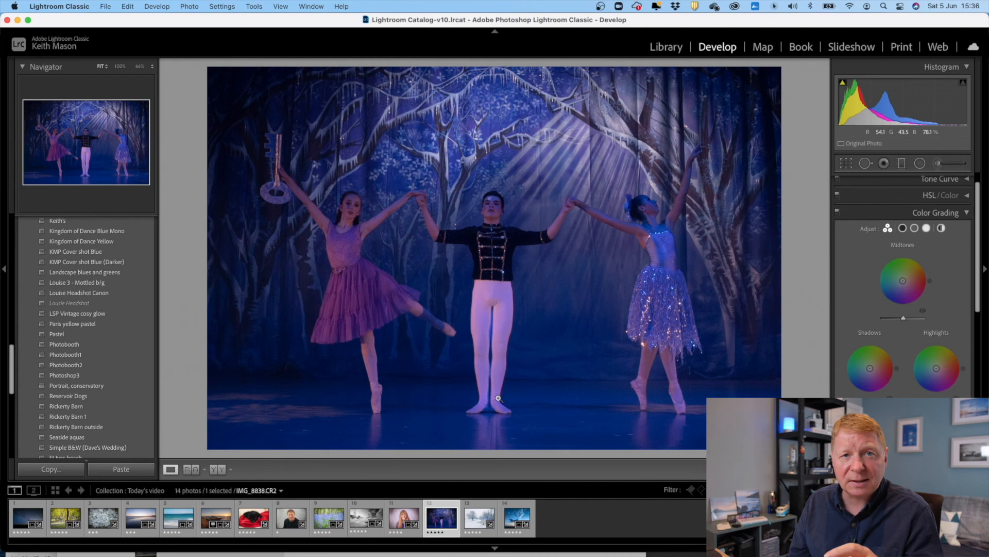
- Apply the Stageworks Nutcracker ice 2019 preset to the ballet photo and compare it with the original
scroll(83, 284, up, 2)
scroll(84, 285, up, 3)
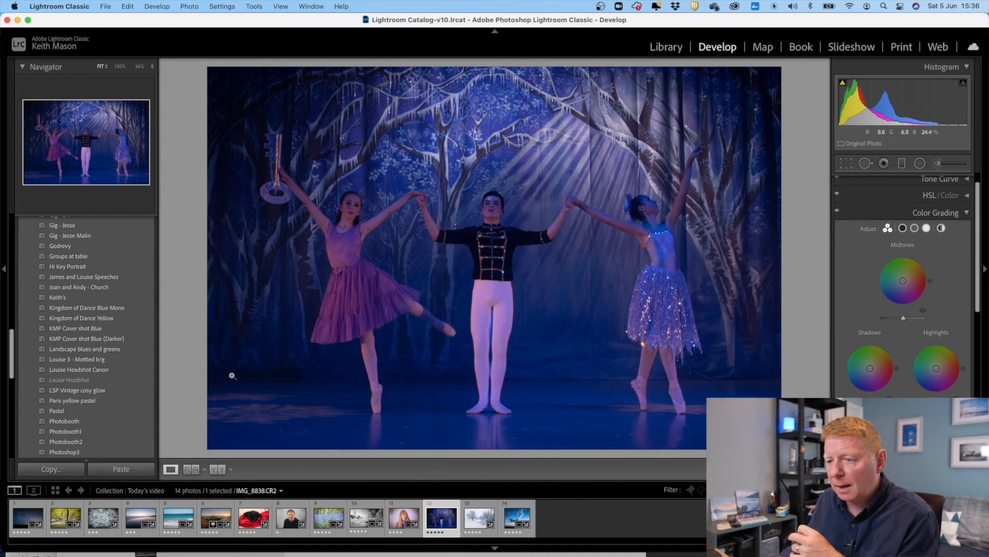
scroll(103, 397, down, 15)
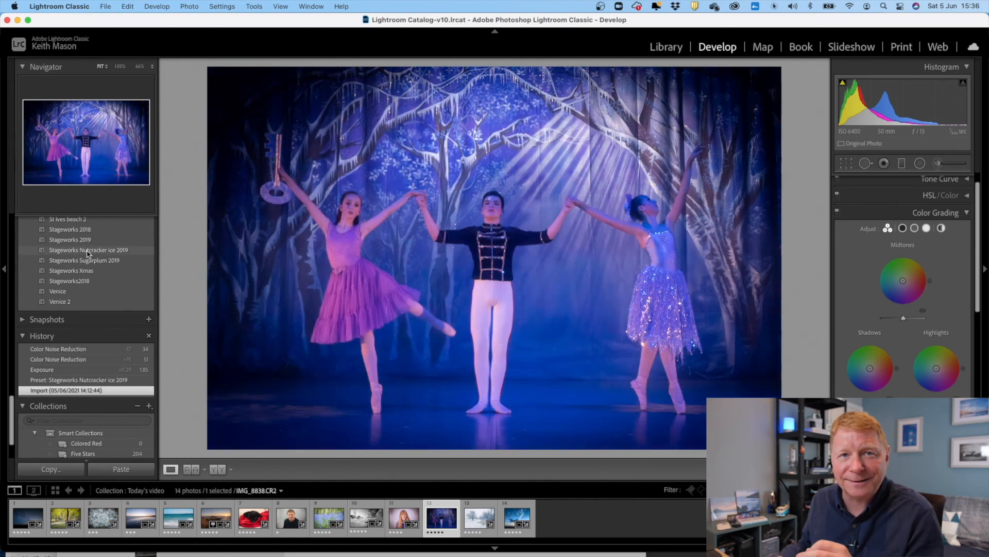
click(87, 253)
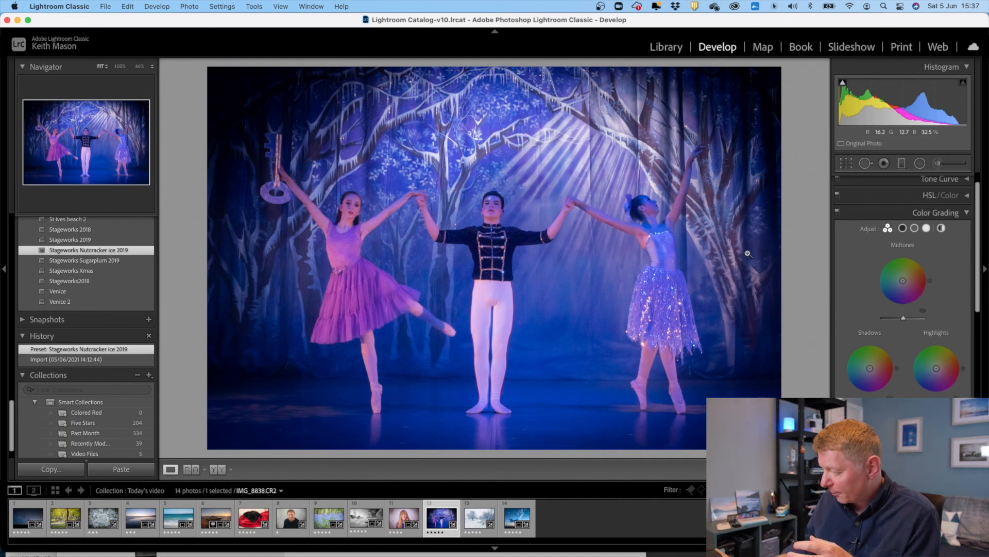
key(backslash)
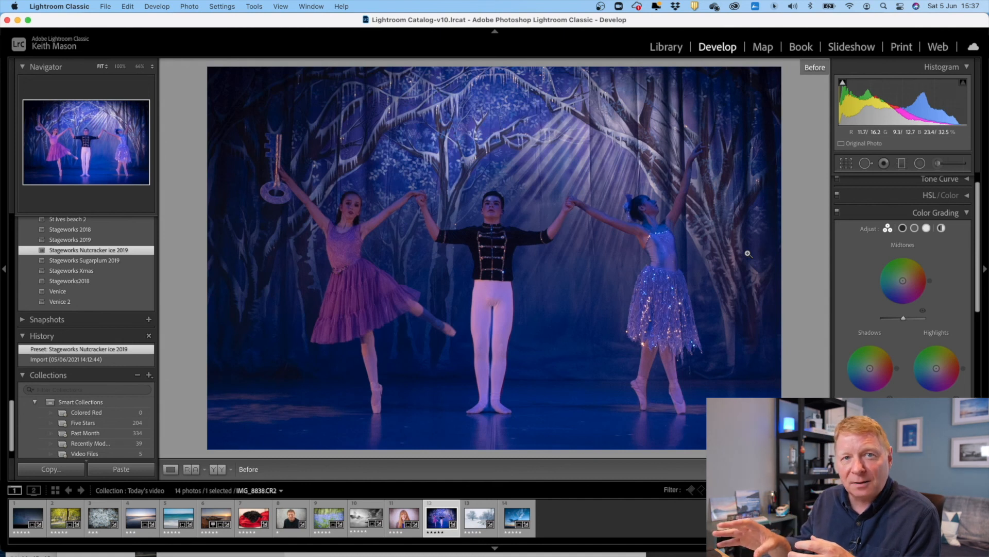
key(backslash)
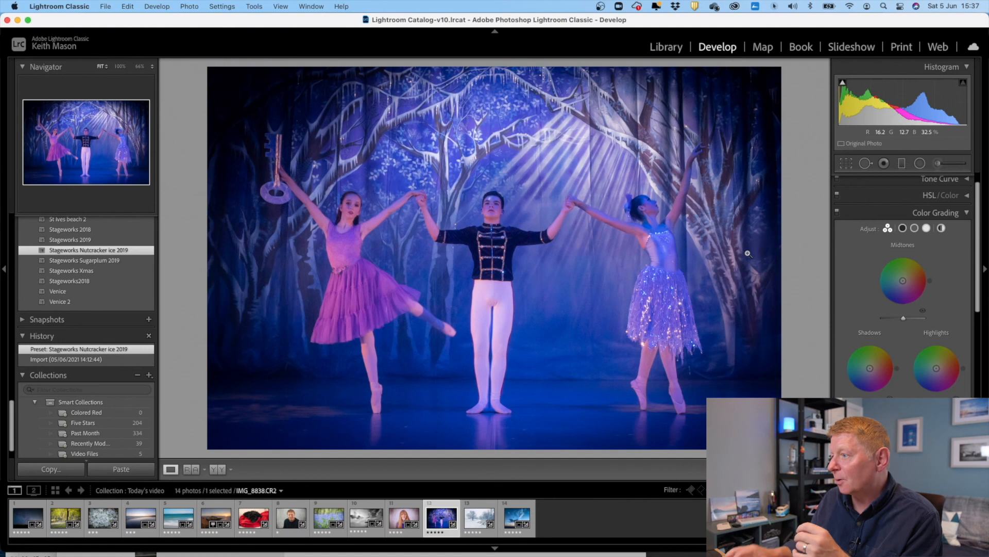
- Set the ballet photo's exposure to +1.75 in the basic adjustments
scroll(864, 270, up, 2)
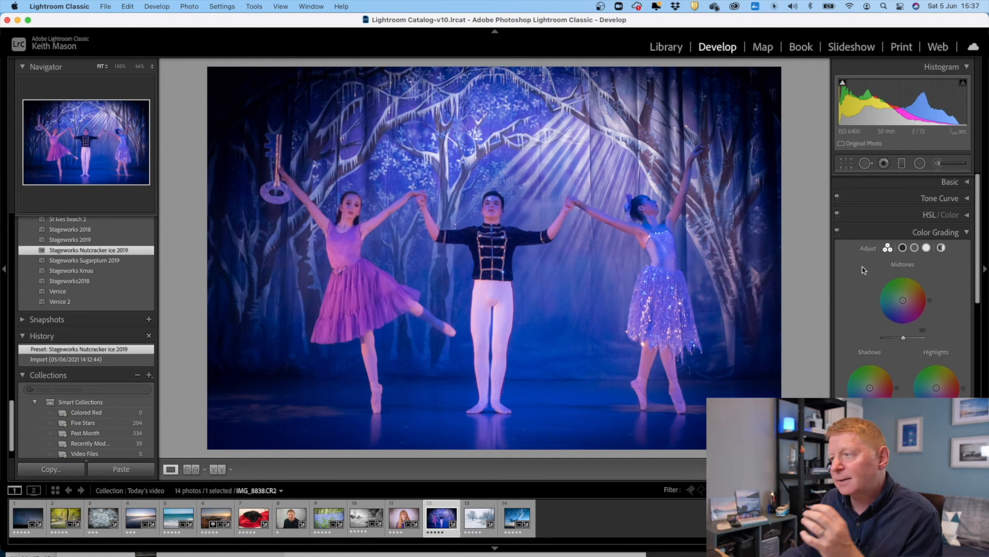
click(967, 183)
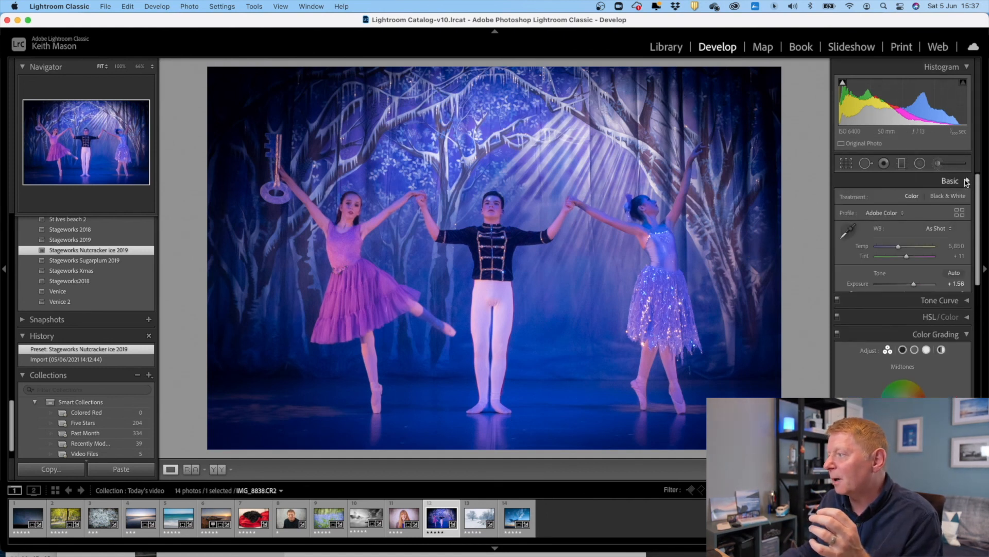
drag(914, 284, 914, 284)
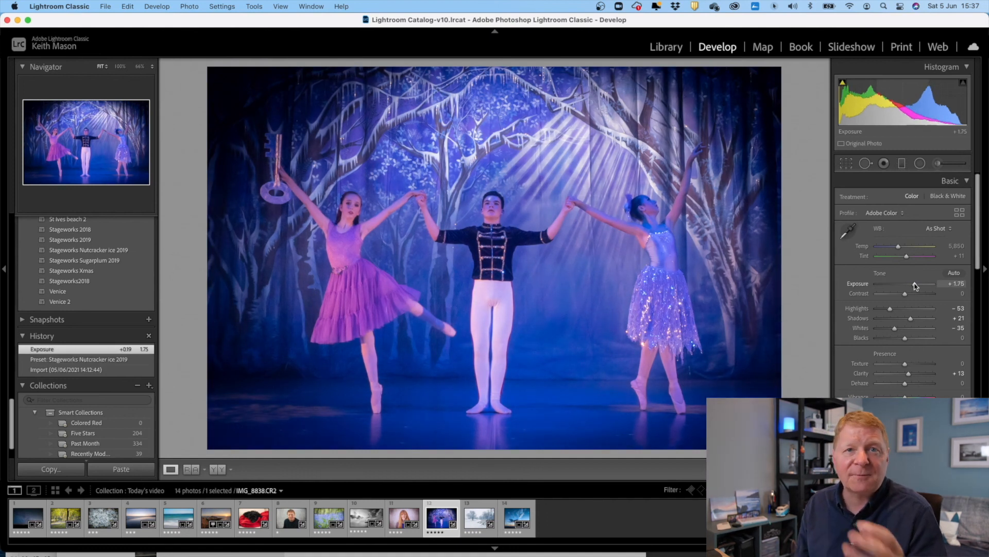